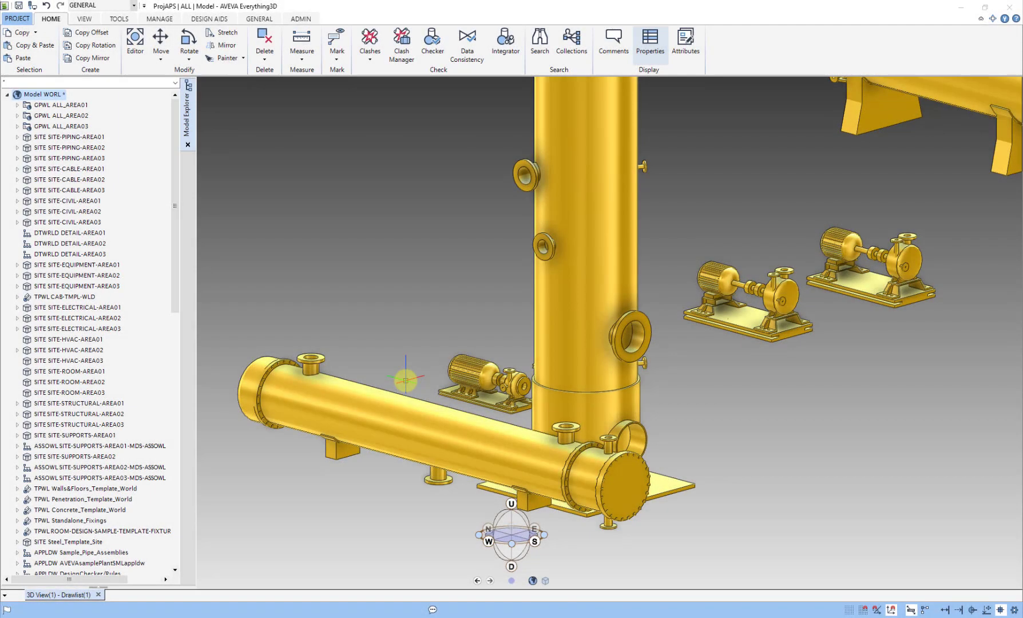
Switch to the PIPING discipline and make ZONE-PIPING-AREA01 under SITE-PIPING-AREA01 the current element
{"action": "left_click", "coordinate": [134, 5]}
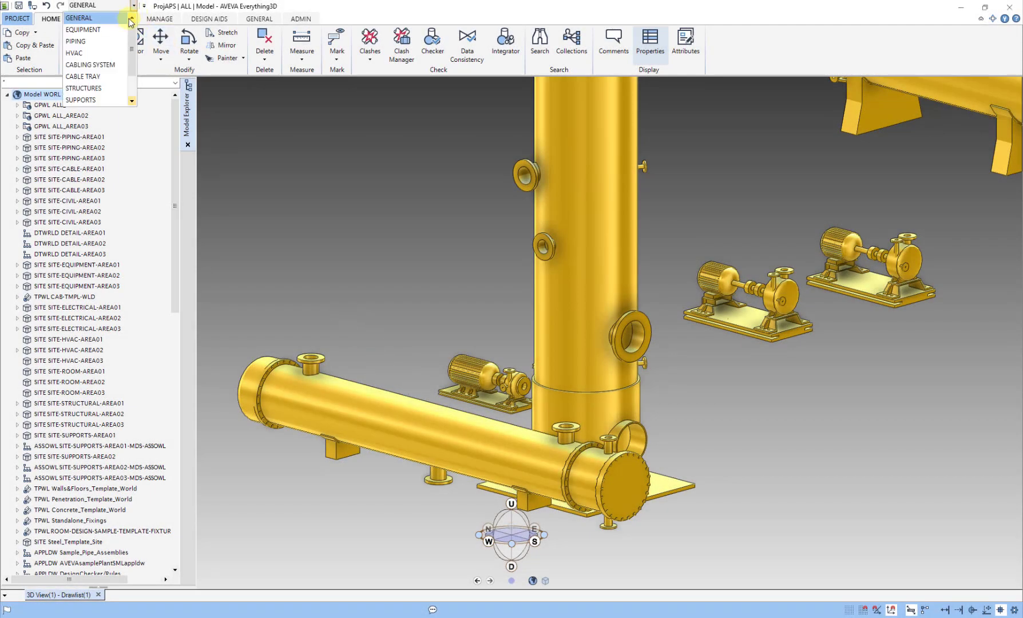
{"action": "left_click", "coordinate": [94, 39]}
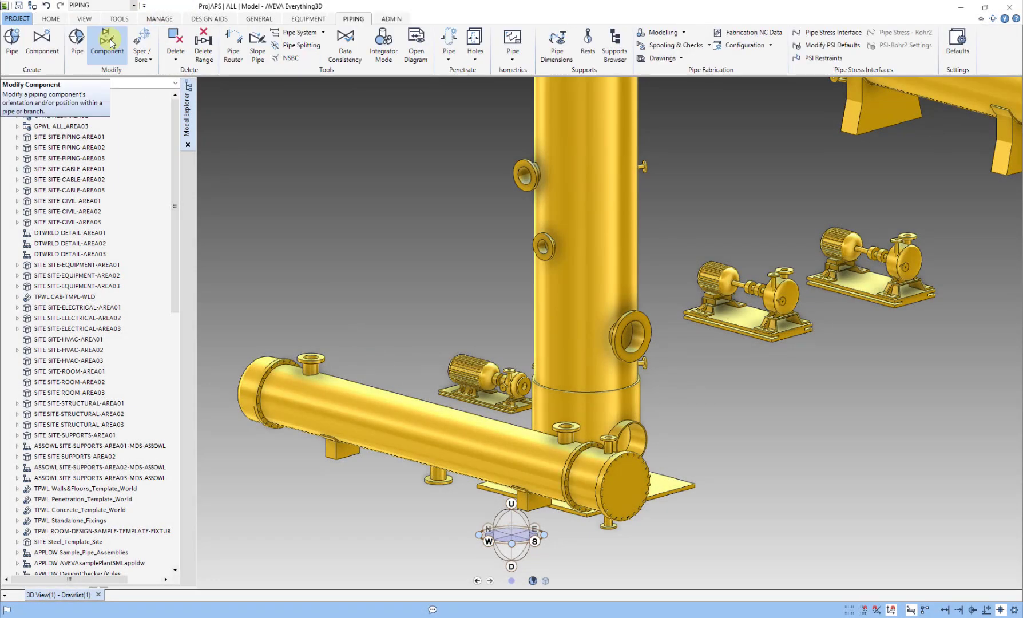
{"action": "left_click", "coordinate": [27, 138]}
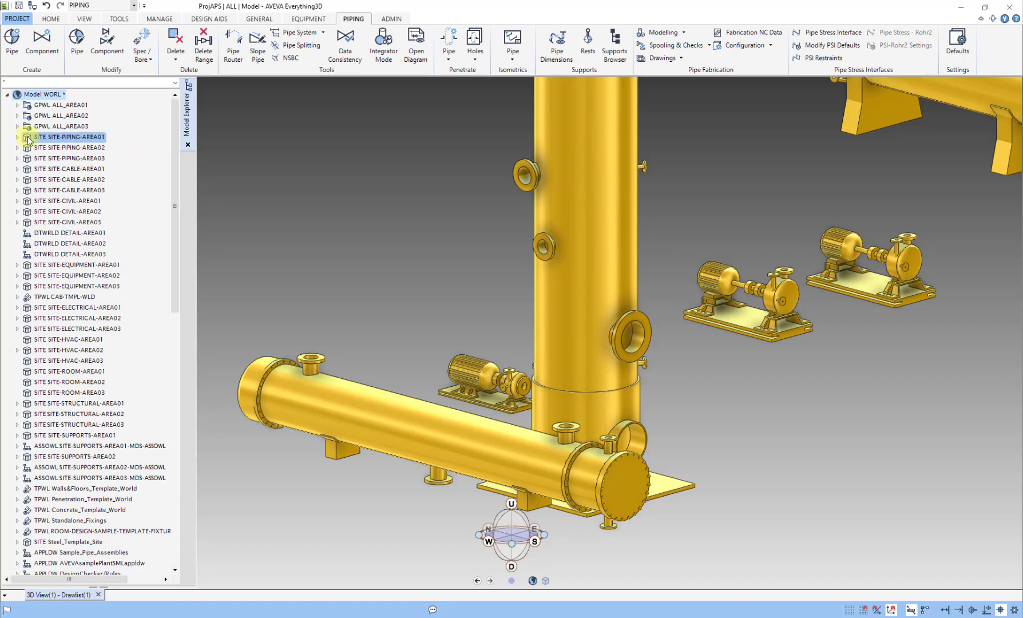
{"action": "double_click", "coordinate": [28, 138]}
{"action": "left_click", "coordinate": [28, 147]}
{"action": "left_click", "coordinate": [65, 147]}
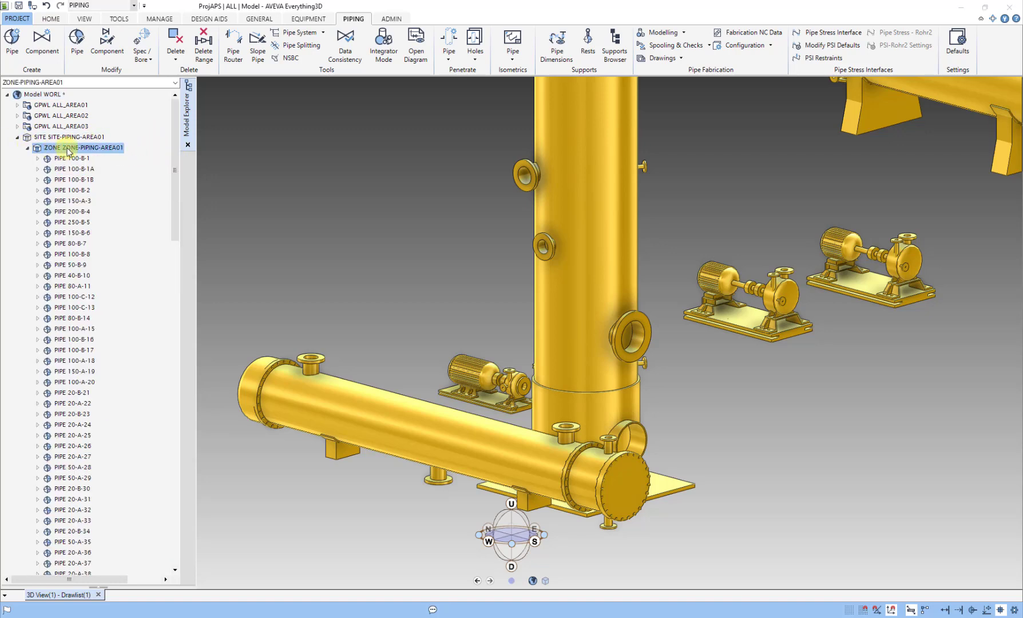
Create a new pipe named 200-B-004 with pipe specification A3B and no primary system
{"action": "left_click", "coordinate": [11, 45]}
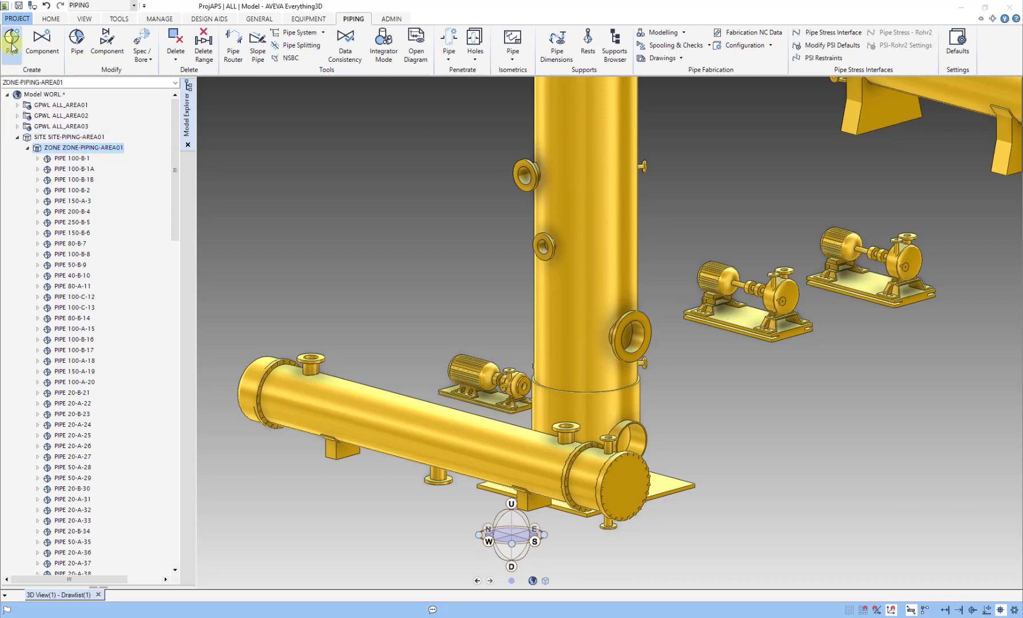
{"action": "left_click", "coordinate": [927, 105]}
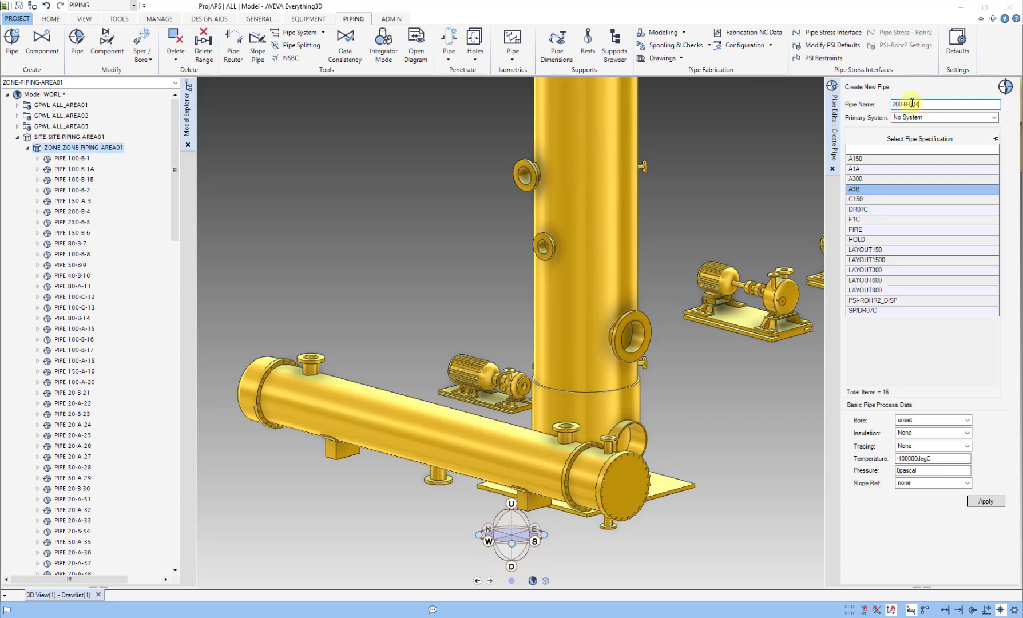
{"action": "left_click", "coordinate": [868, 190]}
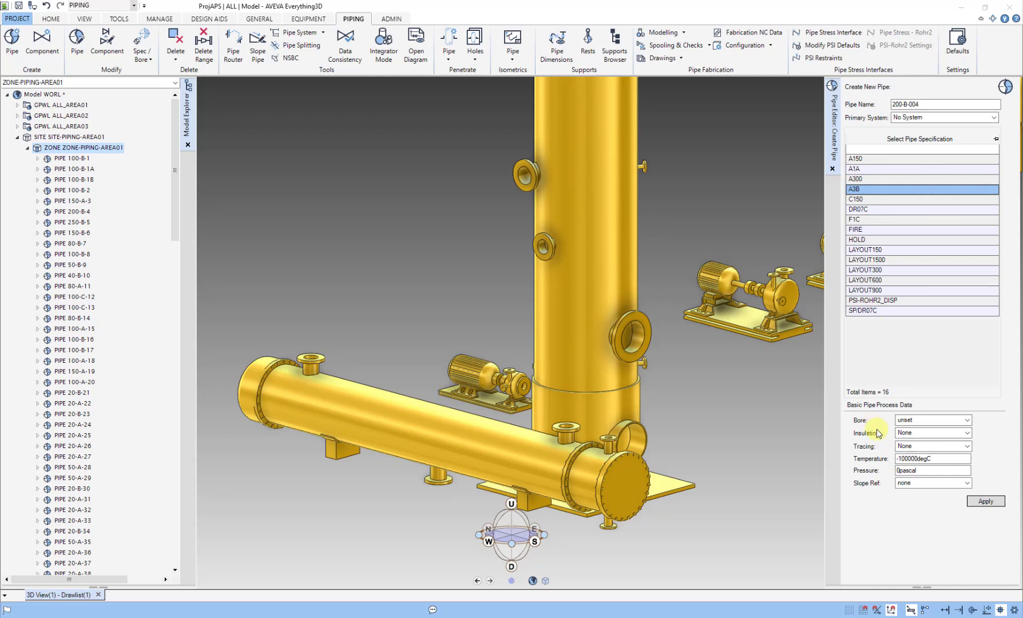
{"action": "left_click", "coordinate": [987, 502]}
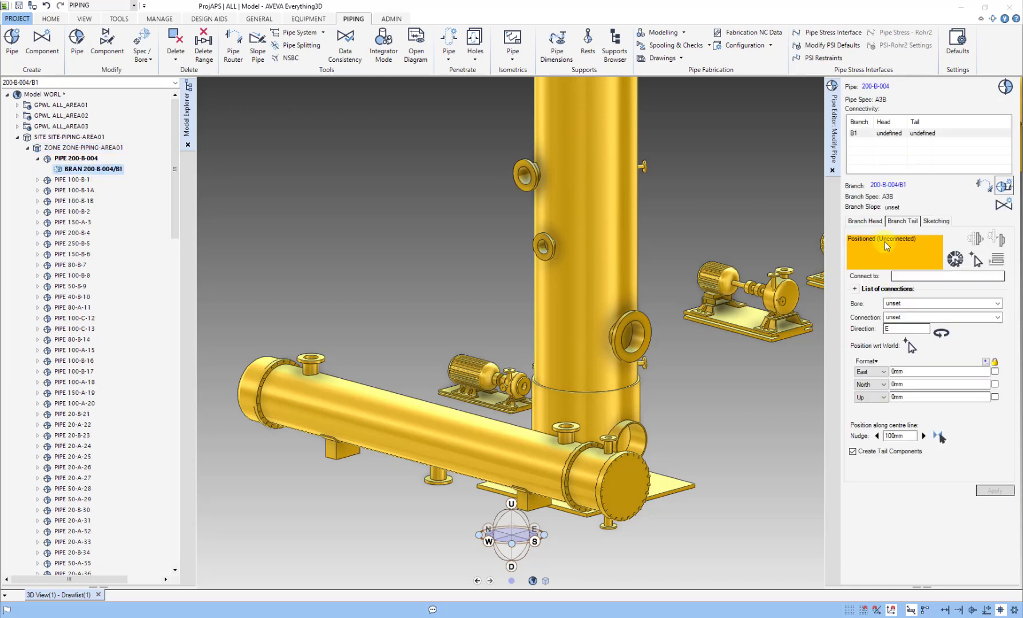
Connect the head of the pipe's branch to nozzle N2 on the vertical column C1101
{"action": "left_click", "coordinate": [880, 222]}
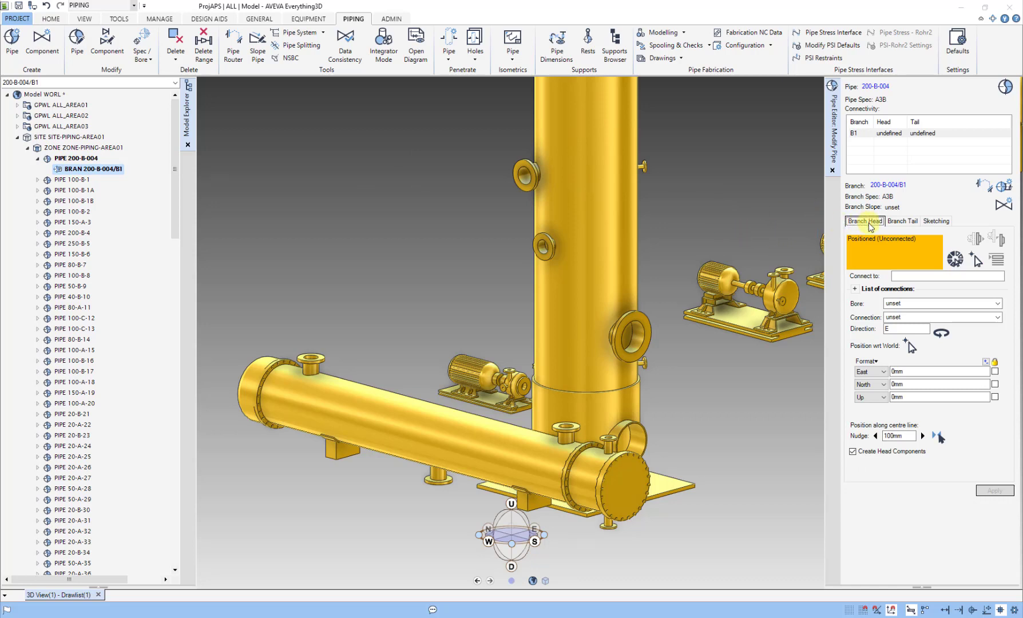
{"action": "left_click", "coordinate": [977, 261]}
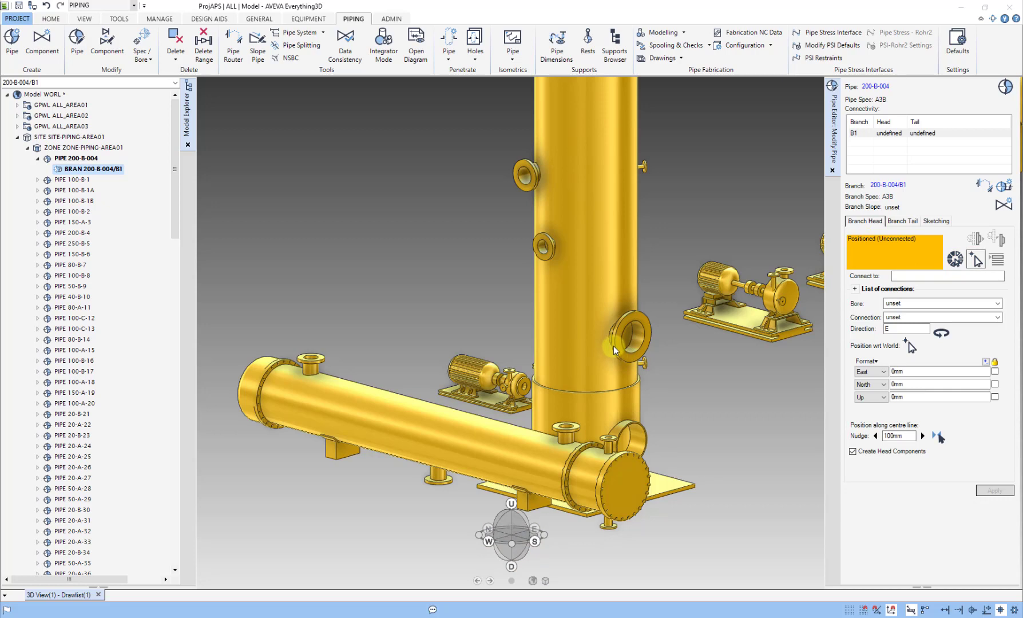
{"action": "left_click", "coordinate": [587, 252]}
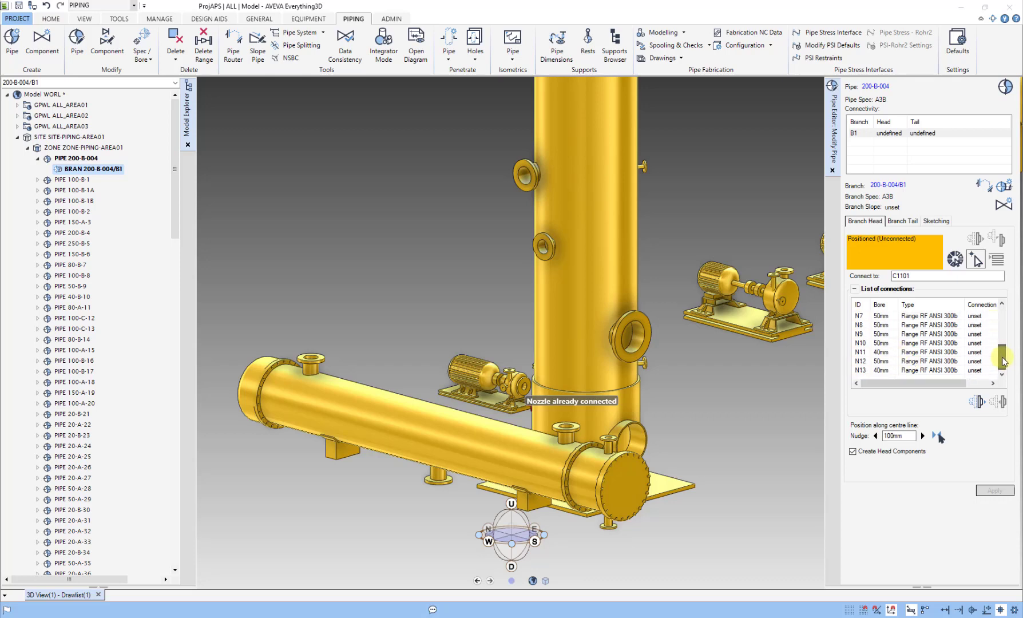
{"action": "left_click", "coordinate": [977, 262]}
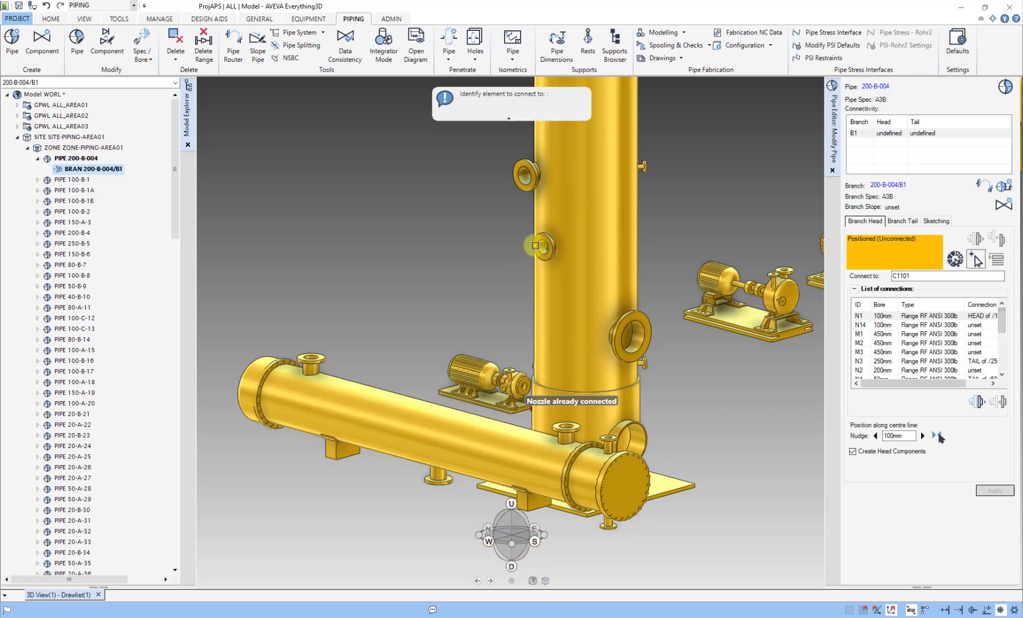
{"action": "left_click", "coordinate": [535, 246]}
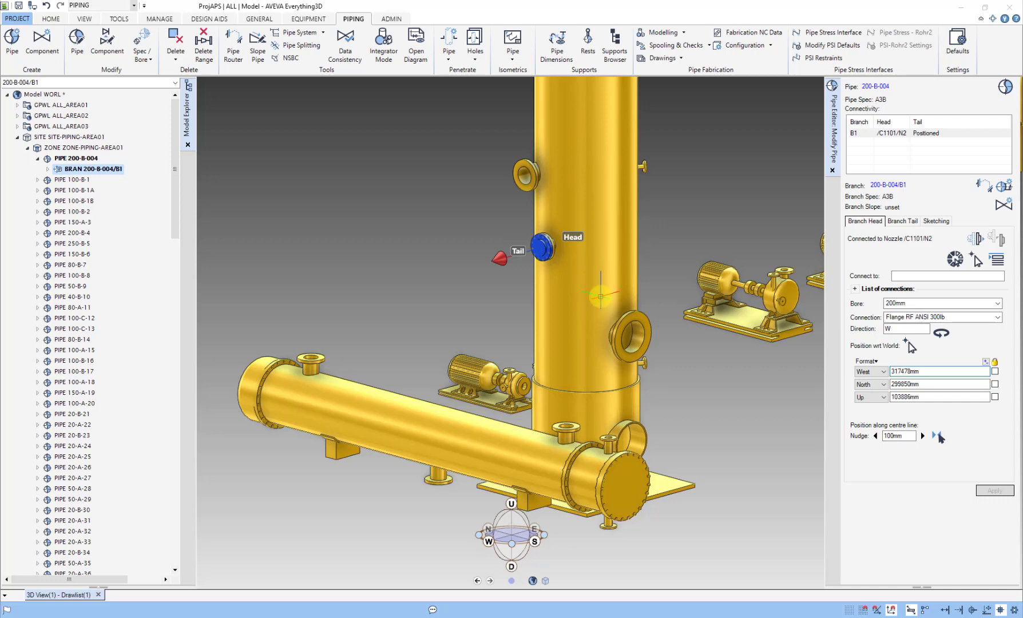
Connect the branch tail to nozzle N1 on the underside of the horizontal exchanger E1301
{"action": "left_click", "coordinate": [898, 222]}
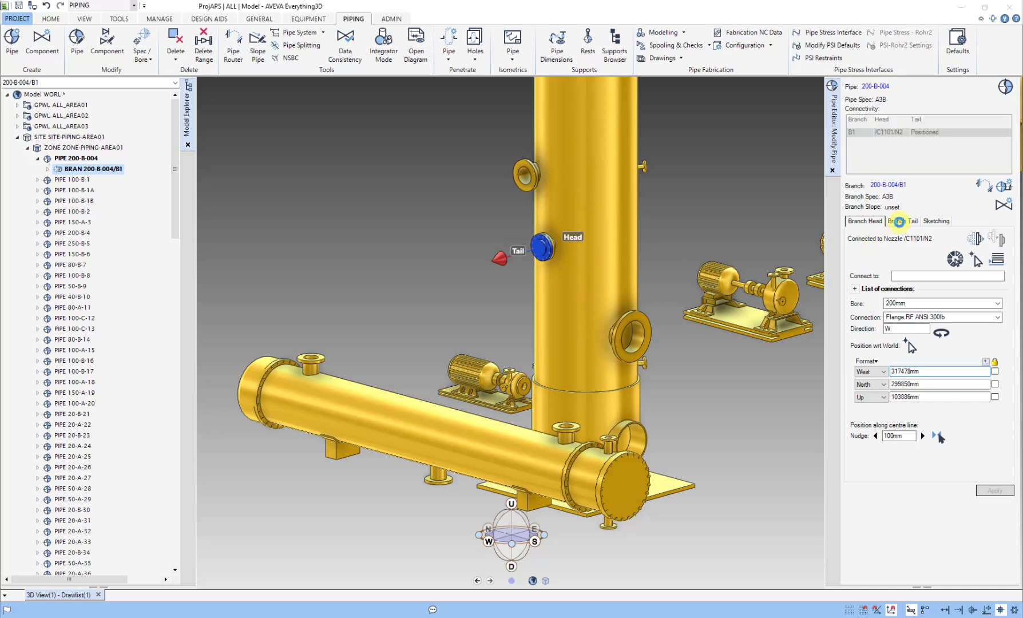
{"action": "left_click", "coordinate": [978, 261]}
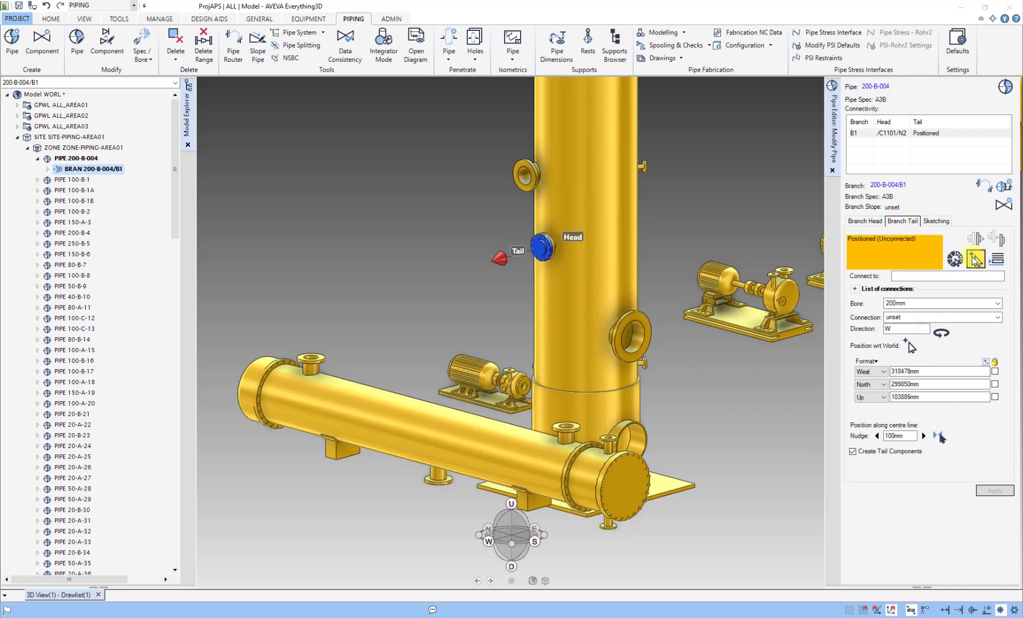
{"action": "left_click", "coordinate": [436, 486]}
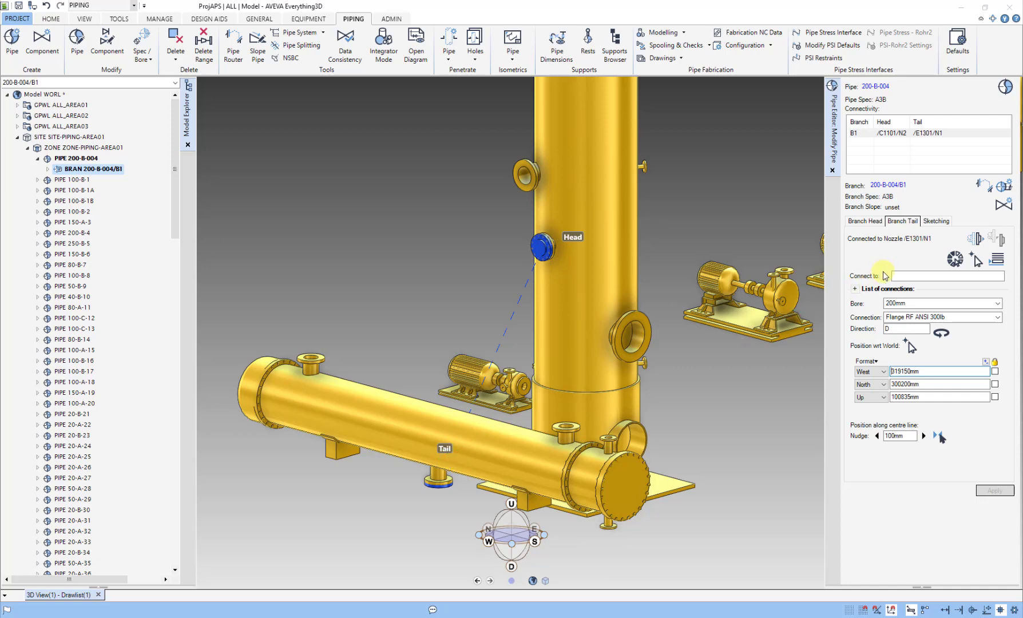
Bring up component creation for branch 200-B-004/B1 and examine the gaskets and flanges at its head and tail
{"action": "left_click", "coordinate": [1000, 206]}
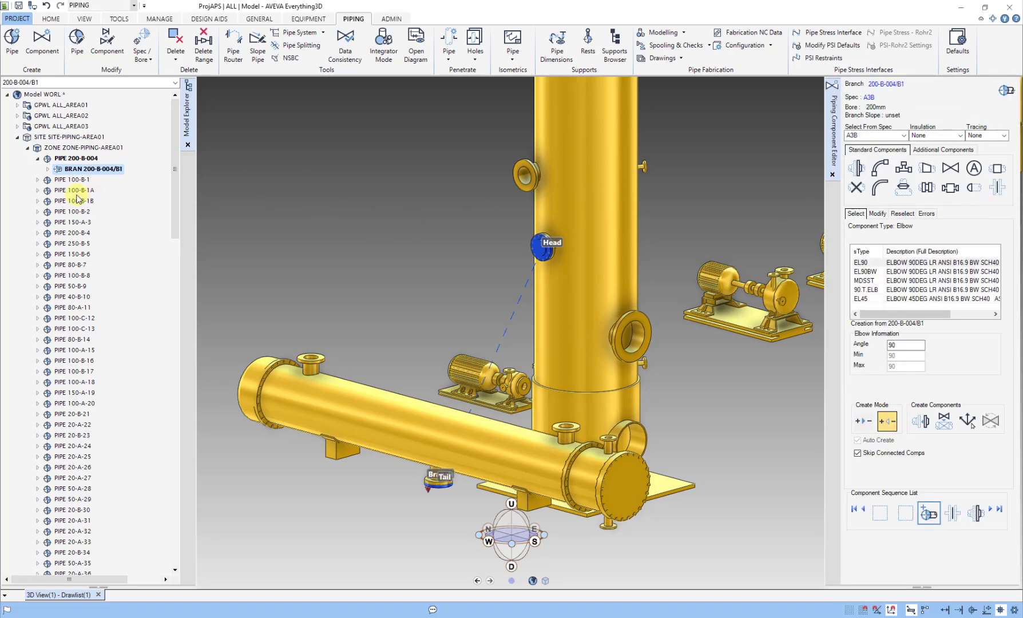
{"action": "left_click", "coordinate": [48, 169]}
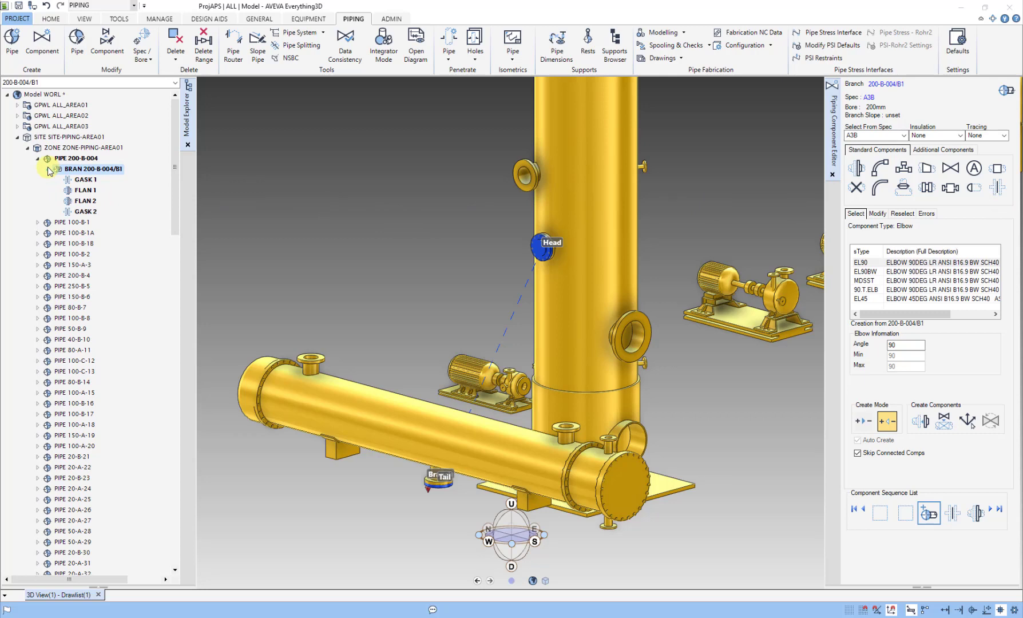
{"action": "left_click", "coordinate": [85, 184]}
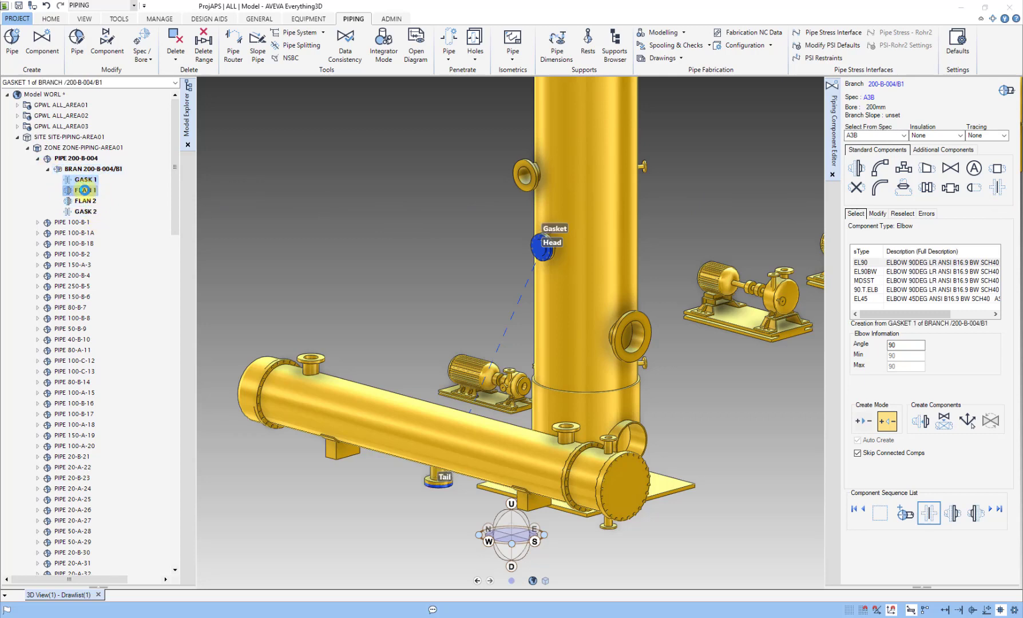
{"action": "left_click", "coordinate": [85, 191]}
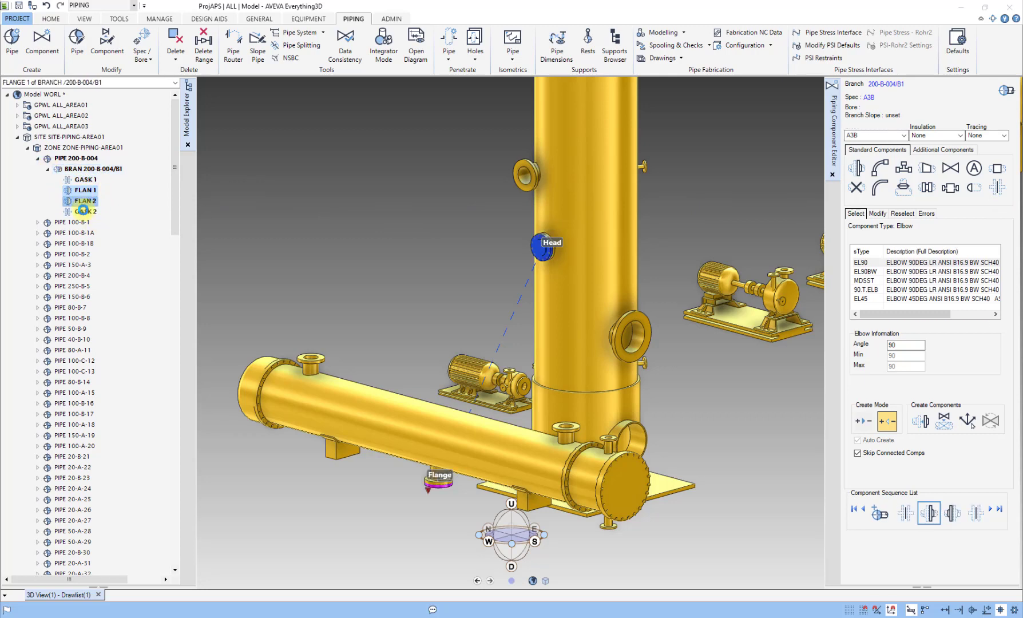
{"action": "left_click", "coordinate": [84, 211]}
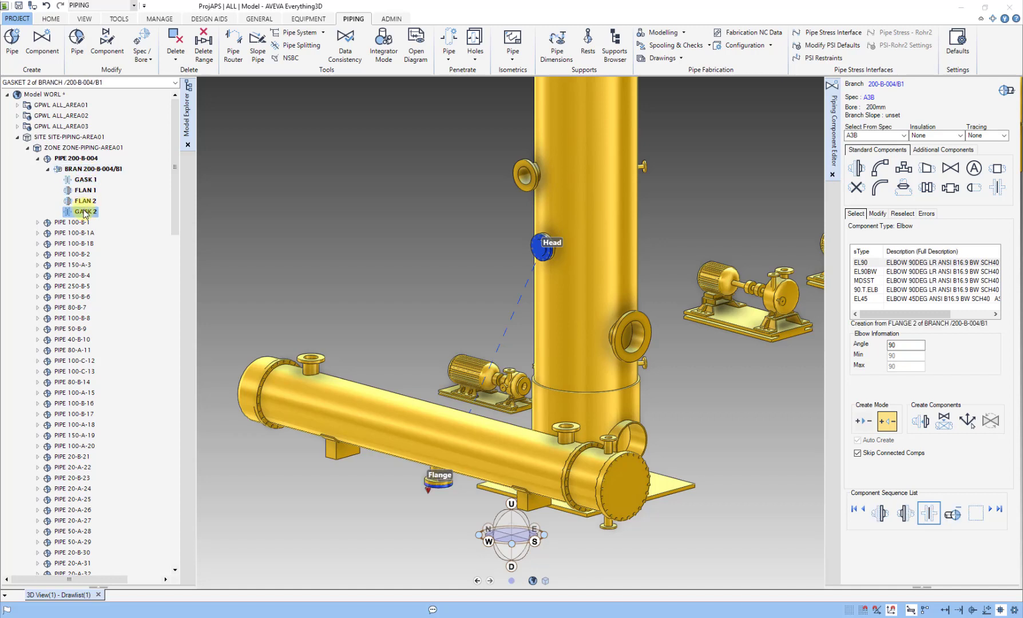
{"action": "left_click", "coordinate": [86, 180], "text": "ctrl"}
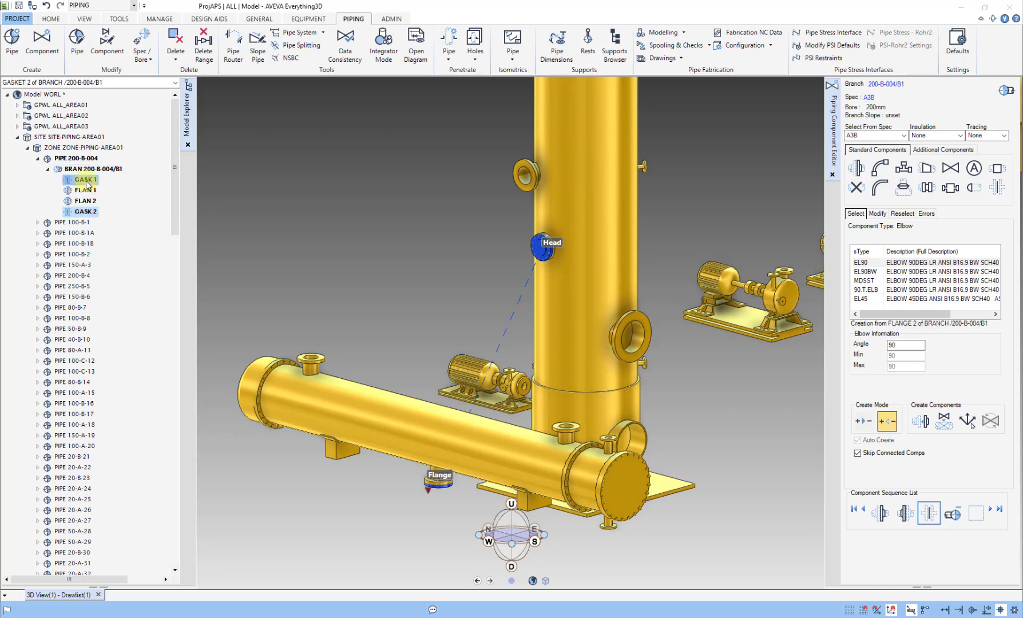
{"action": "left_click", "coordinate": [86, 181]}
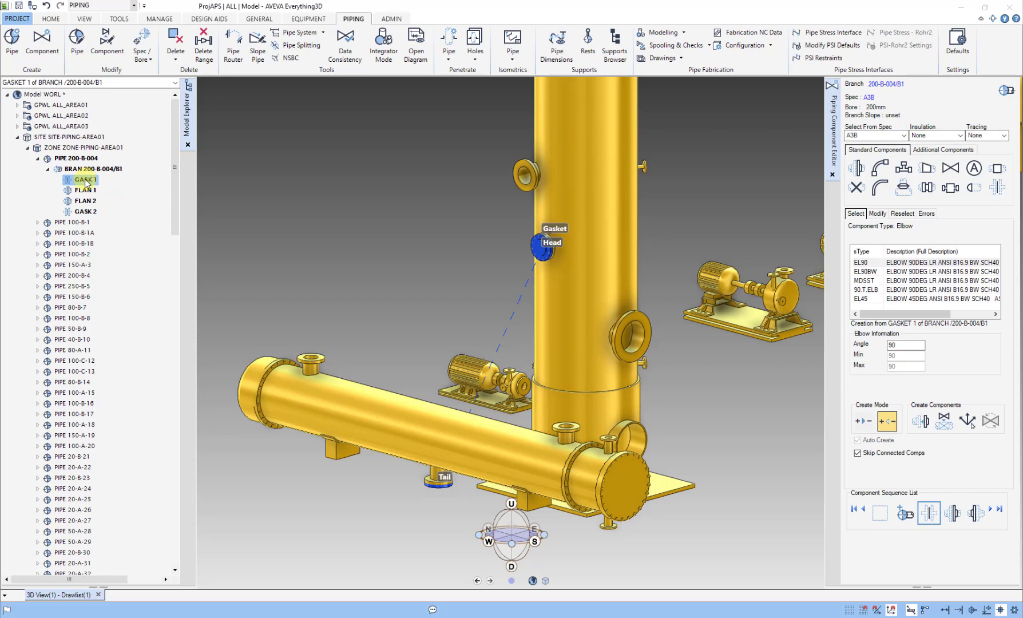
{"action": "left_click", "coordinate": [85, 212], "text": "ctrl"}
{"action": "left_click", "coordinate": [86, 211]}
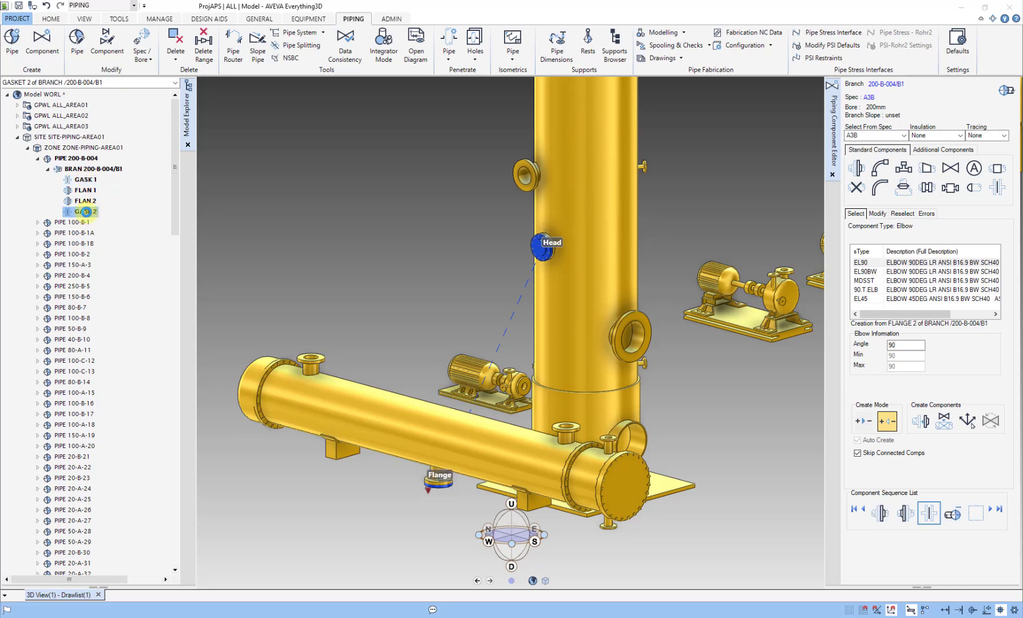
{"action": "left_click", "coordinate": [85, 190], "text": "ctrl"}
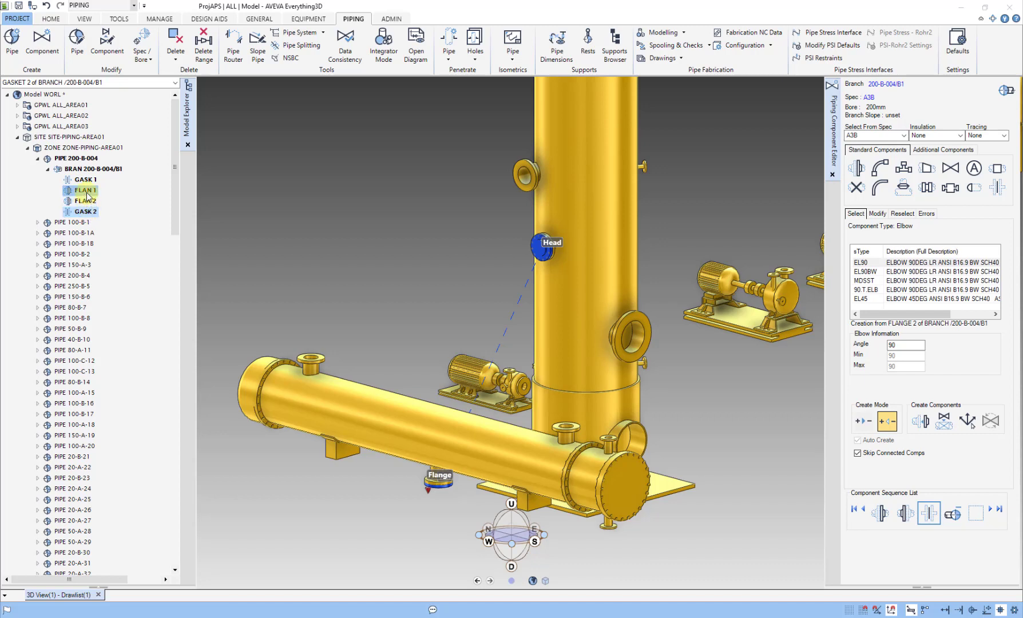
Add a connected EL90 90-degree elbow after FLAN 1 at the branch head, using forwards creation mode
{"action": "left_click", "coordinate": [86, 191]}
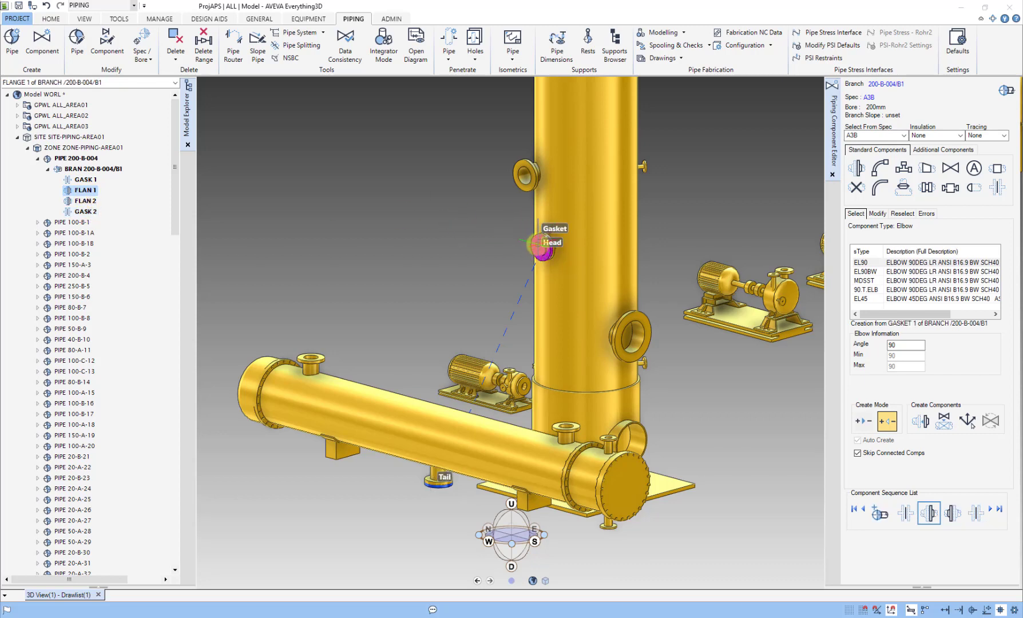
{"action": "left_click", "coordinate": [881, 169]}
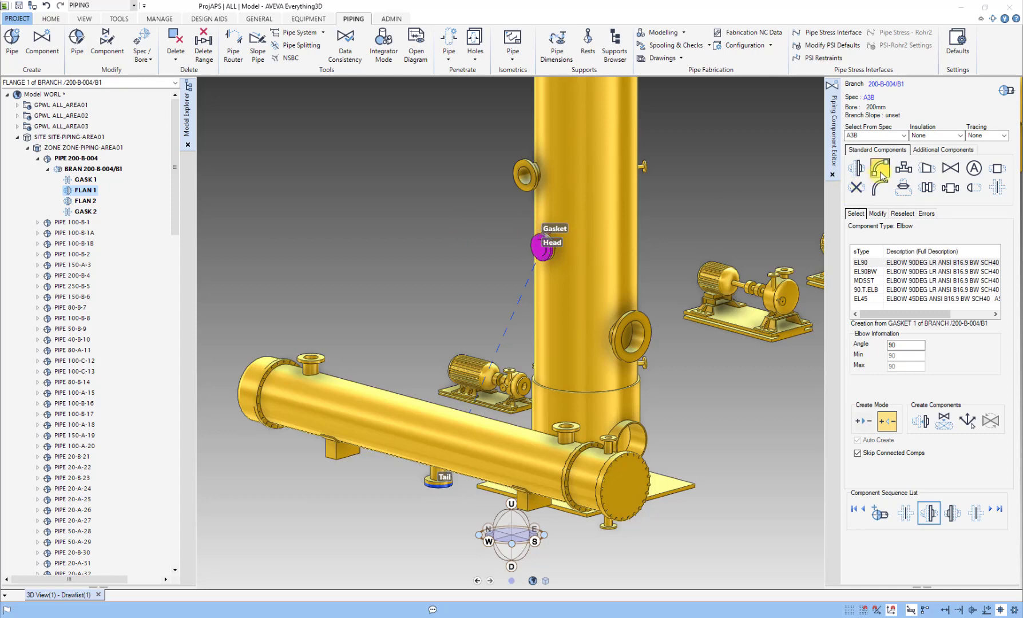
{"action": "left_click", "coordinate": [858, 421]}
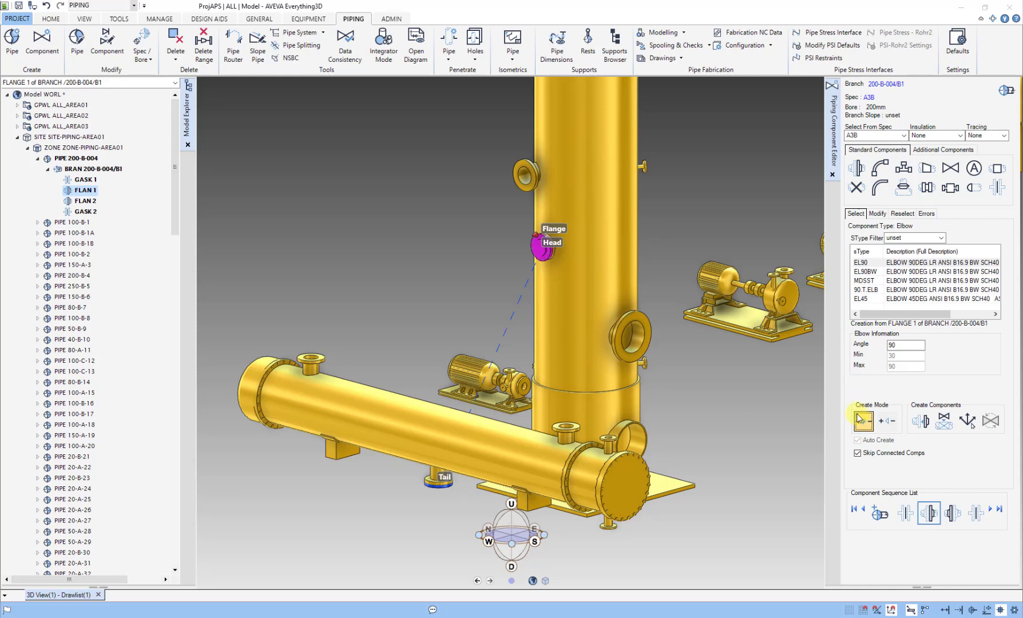
{"action": "left_click", "coordinate": [863, 263]}
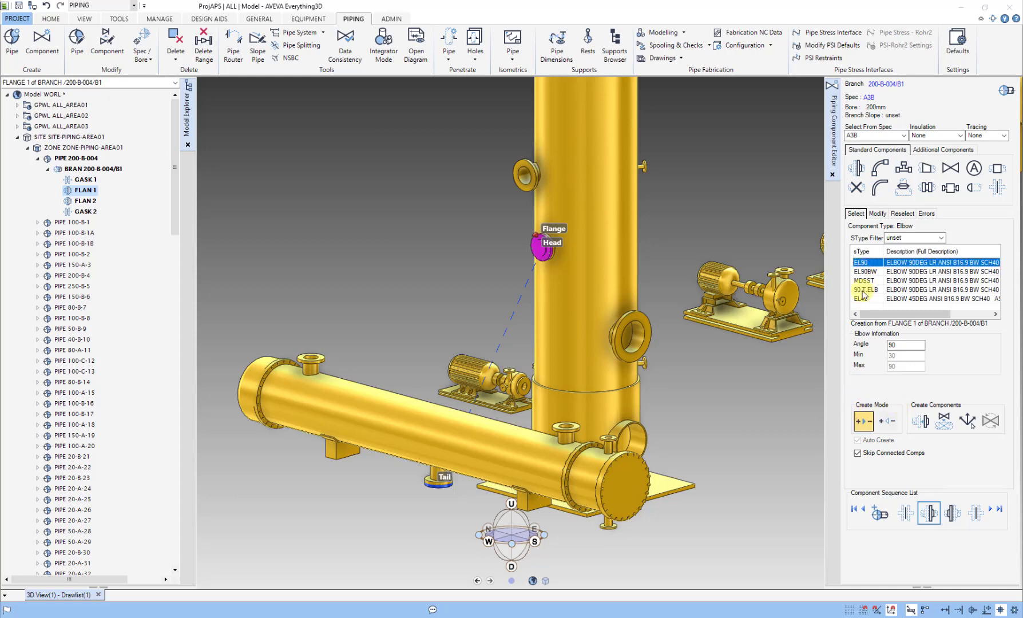
{"action": "left_click", "coordinate": [922, 423]}
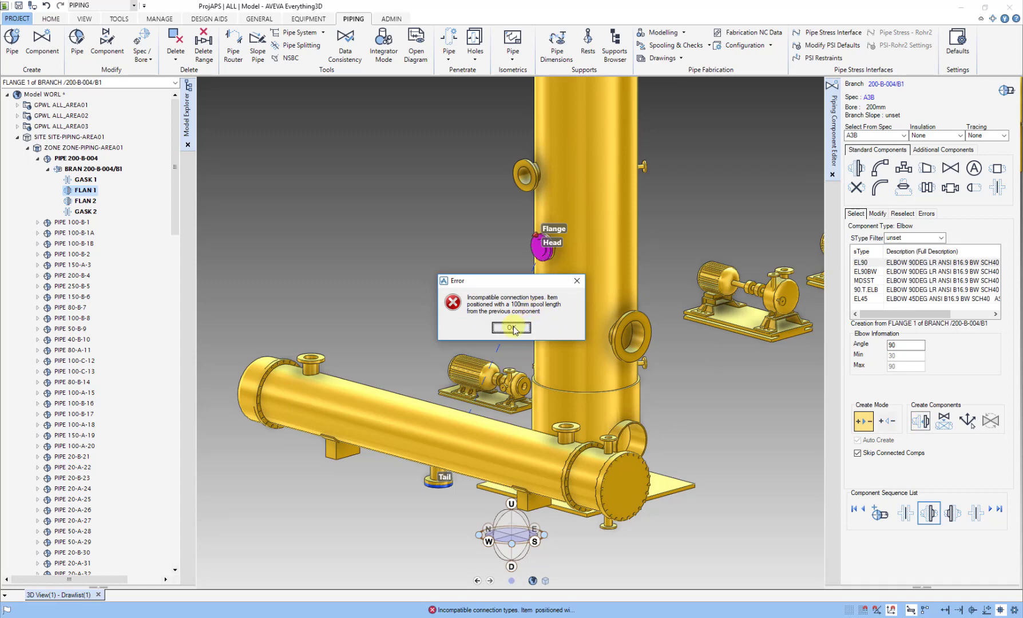
{"action": "left_click", "coordinate": [512, 328]}
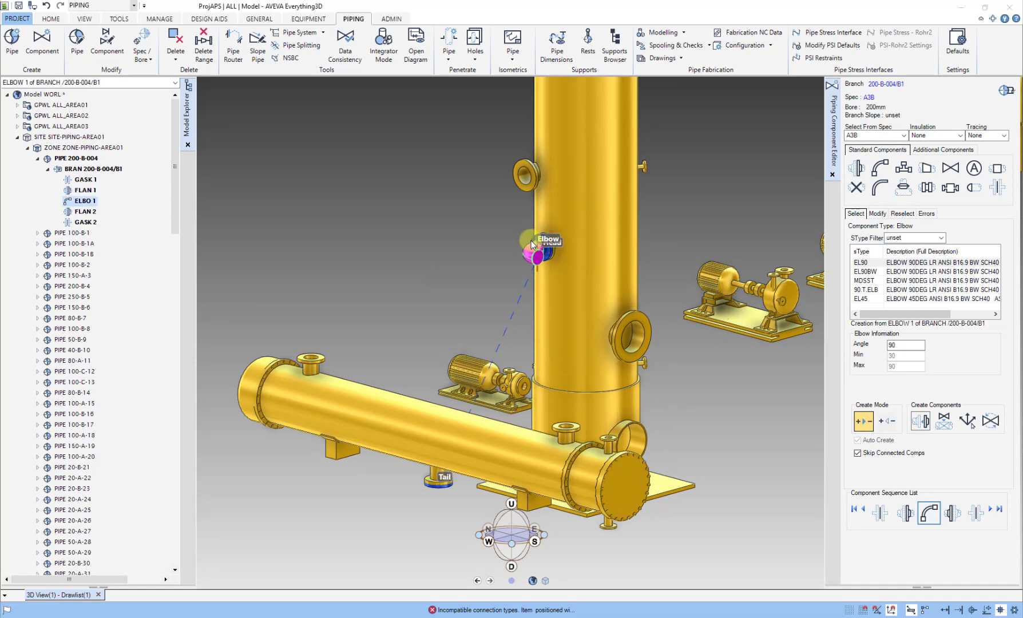
{"action": "scroll", "coordinate": [531, 241], "scroll_direction": "up", "scroll_amount": 5}
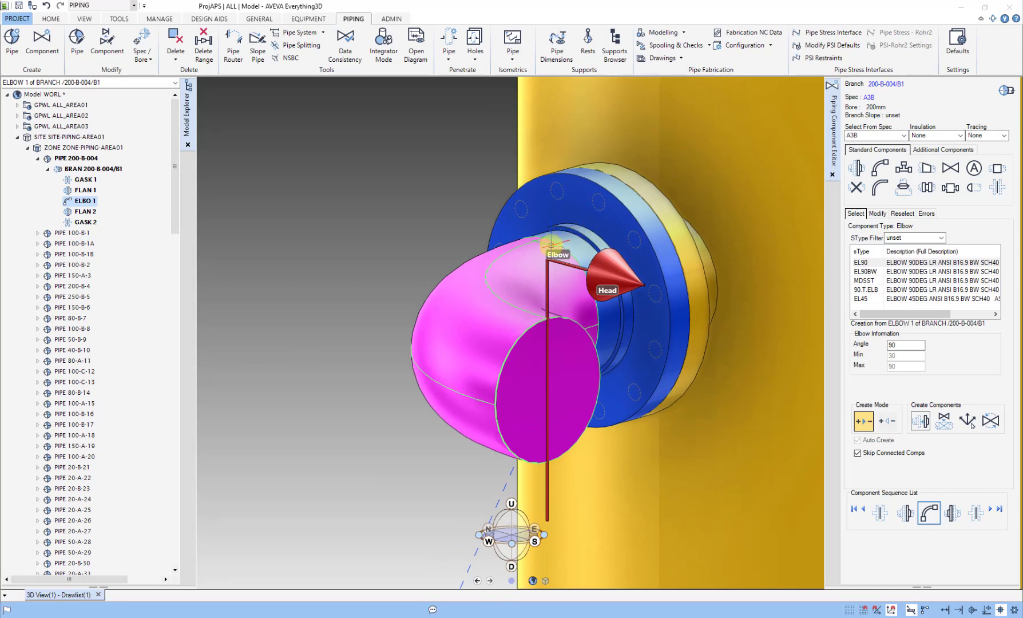
{"action": "scroll", "coordinate": [550, 245], "scroll_direction": "down", "scroll_amount": 8}
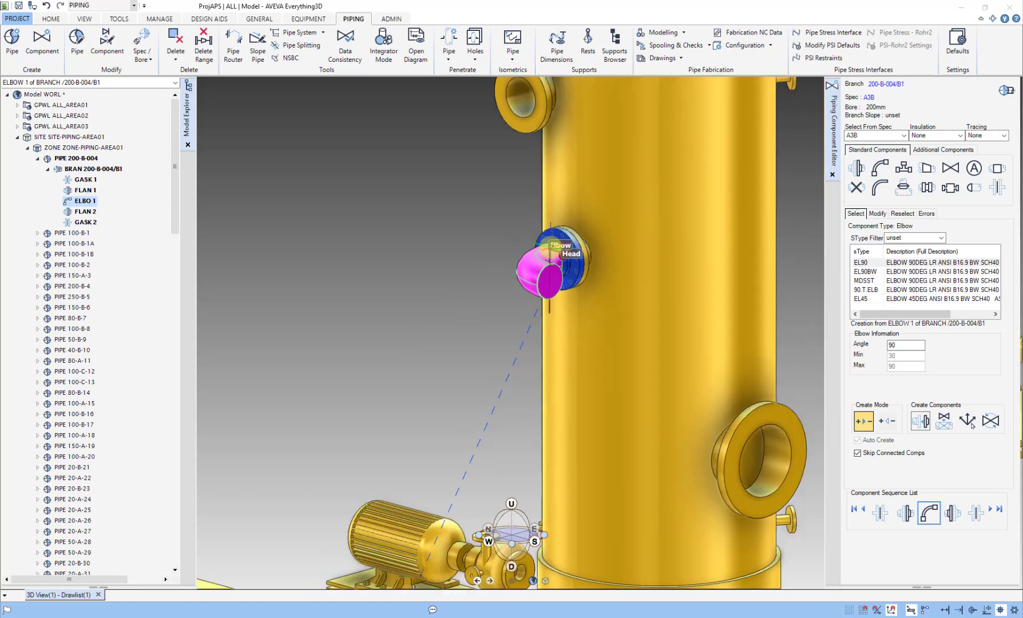
{"action": "scroll", "coordinate": [550, 245], "scroll_direction": "down", "scroll_amount": 2}
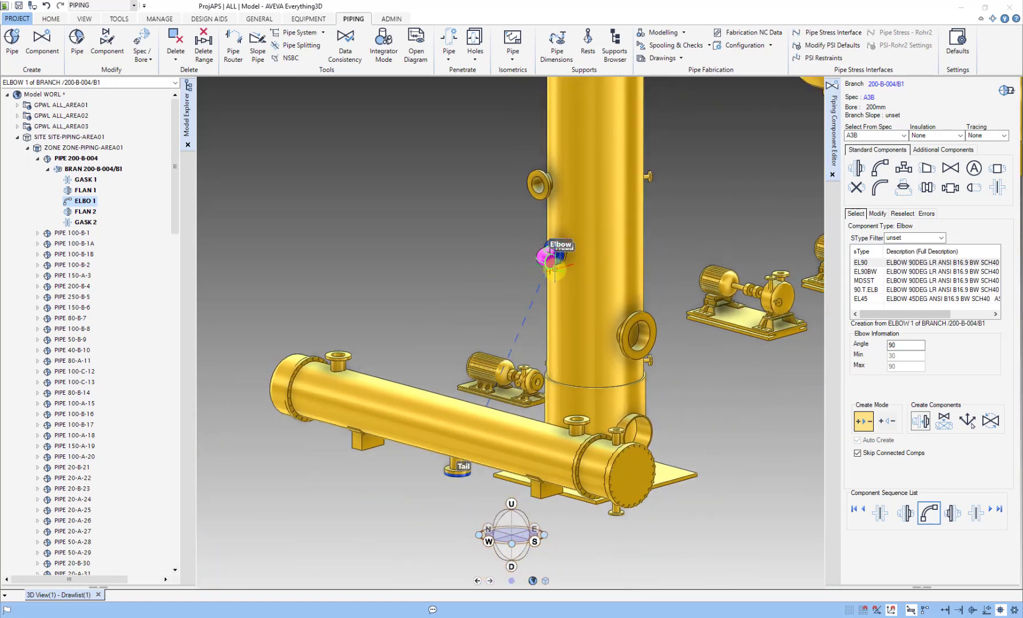
Orient the elbow after FLAN 1 at the branch head so that its outlet faces down (D)
{"action": "left_click", "coordinate": [878, 214]}
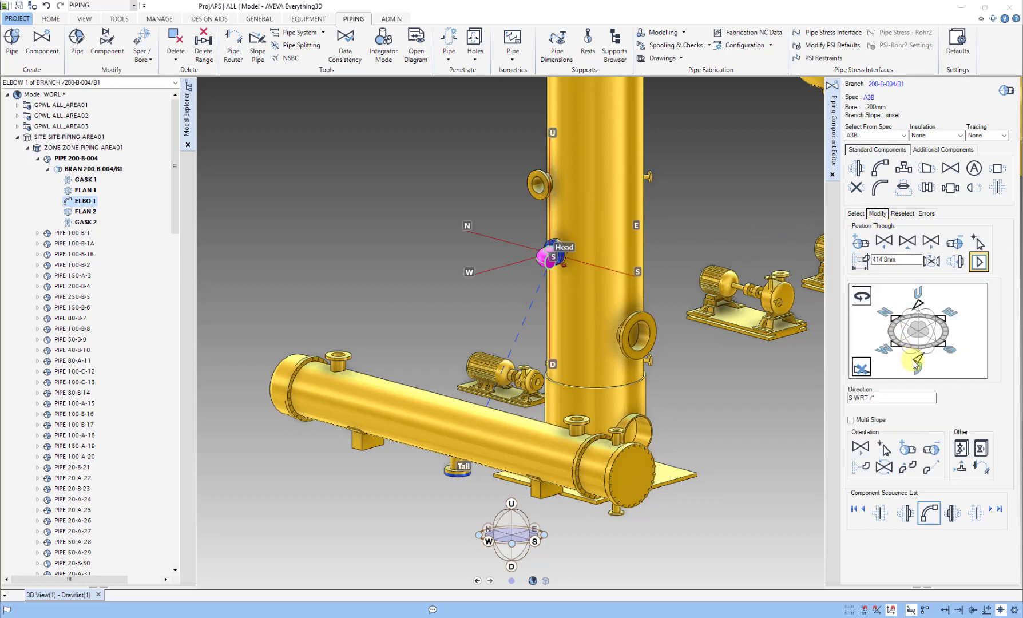
{"action": "left_click", "coordinate": [918, 360]}
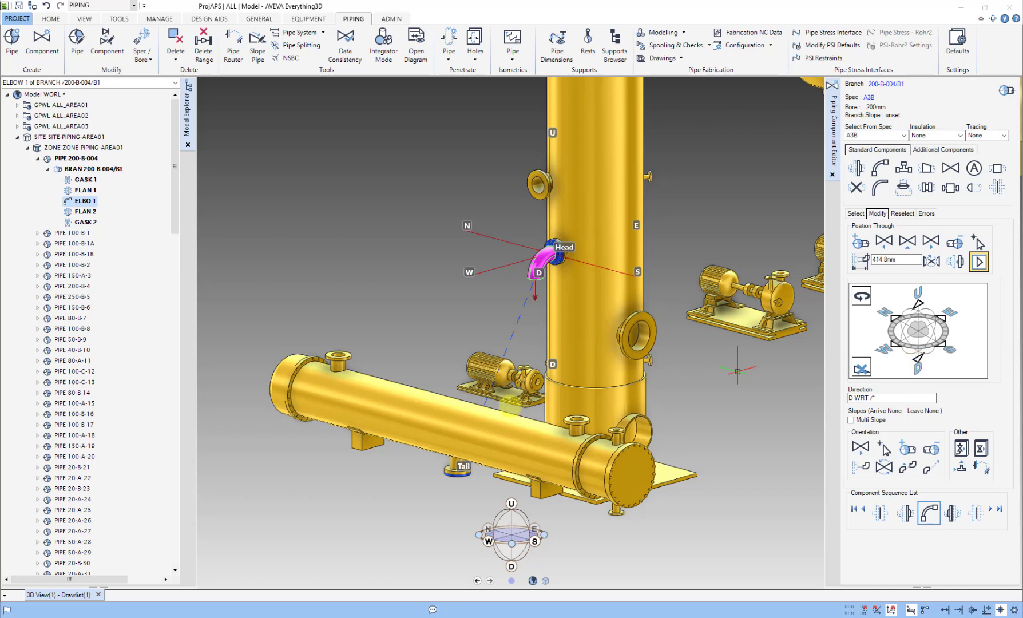
Add a connected EL90 90-degree elbow at FLAN 2 on the branch tail, using backwards creation mode
{"action": "left_click", "coordinate": [80, 212]}
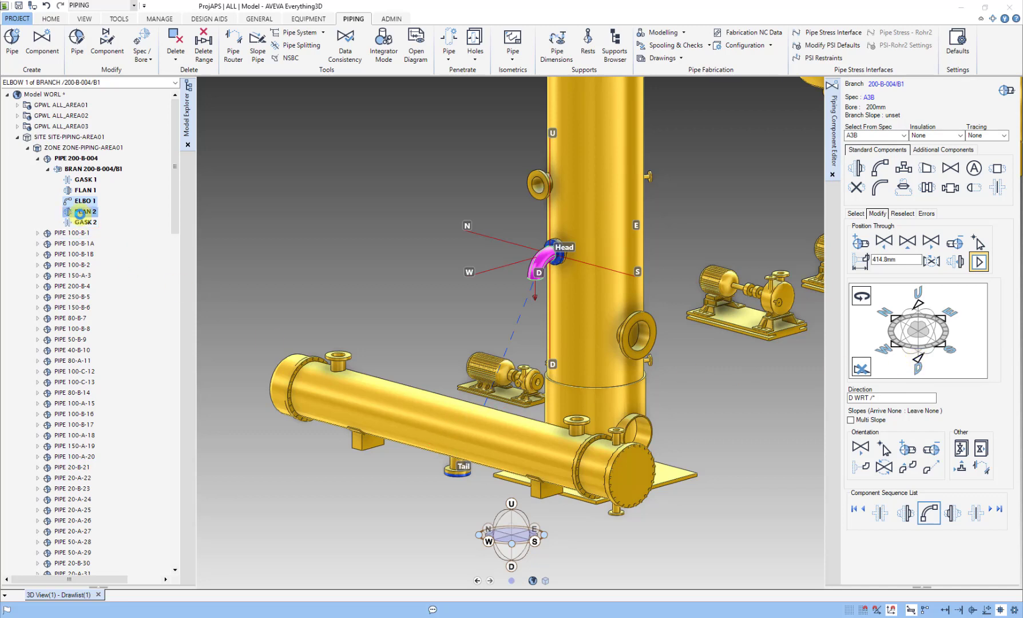
{"action": "left_click", "coordinate": [880, 170]}
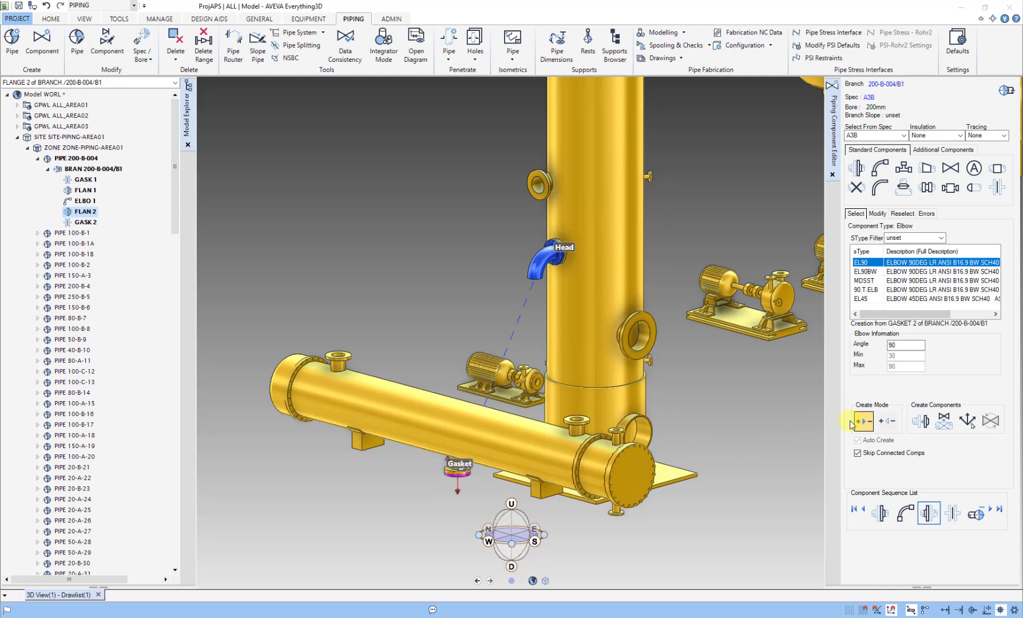
{"action": "left_click", "coordinate": [892, 424]}
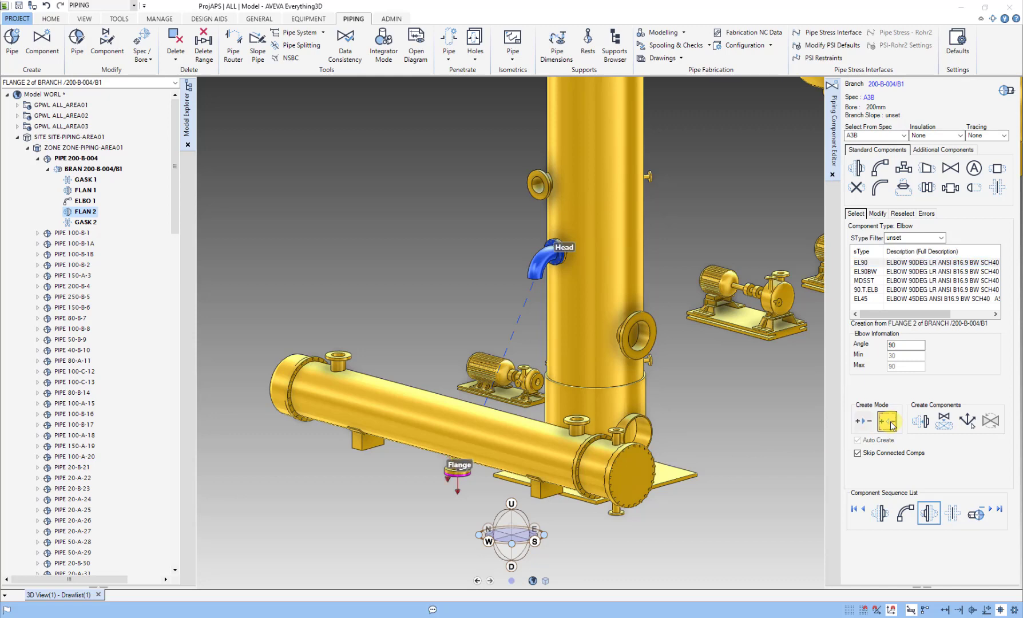
{"action": "left_click", "coordinate": [866, 262]}
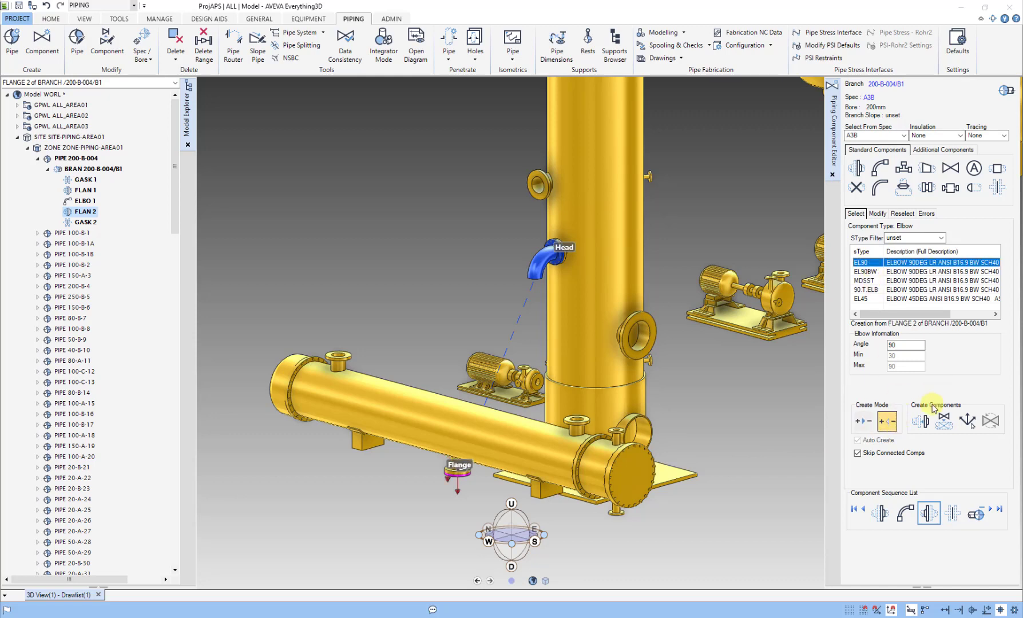
{"action": "left_click", "coordinate": [926, 421]}
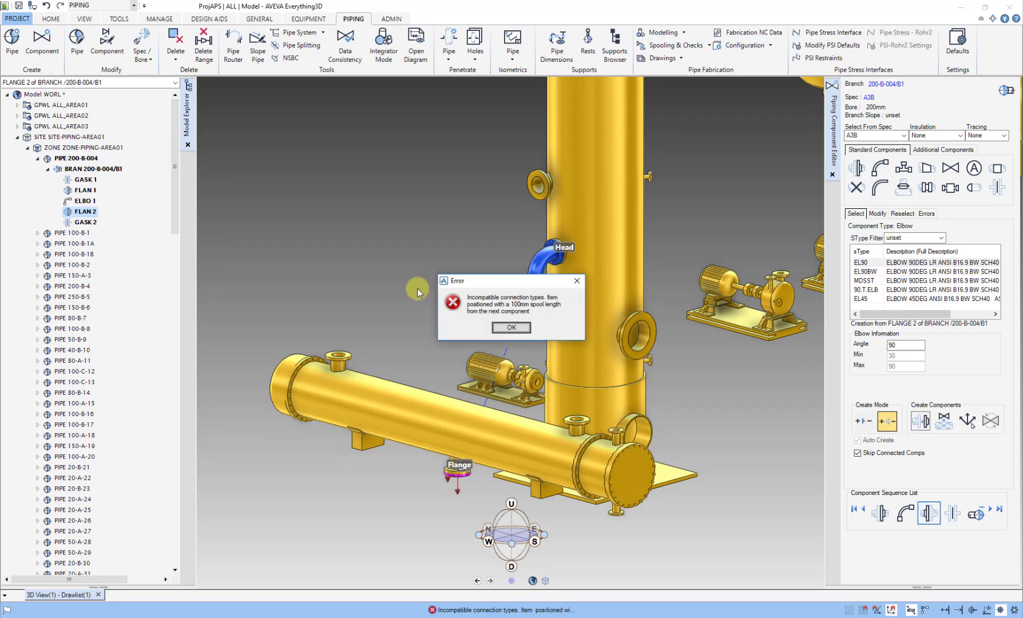
{"action": "left_click", "coordinate": [507, 328]}
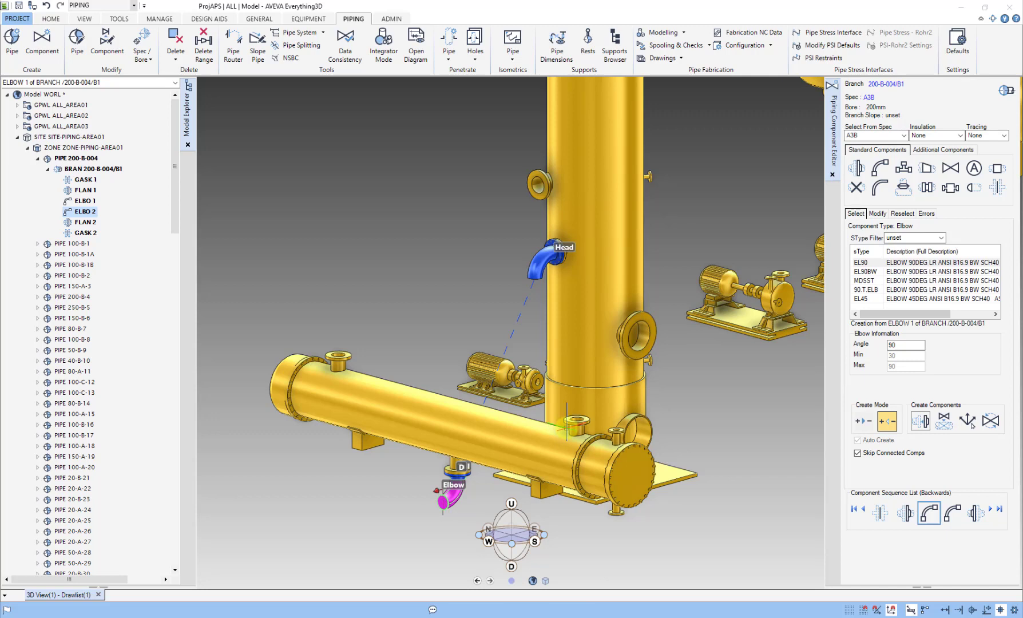
Switch the tail elbow to backwards modification mode and orient it east (E), towards the column
{"action": "left_click", "coordinate": [880, 214]}
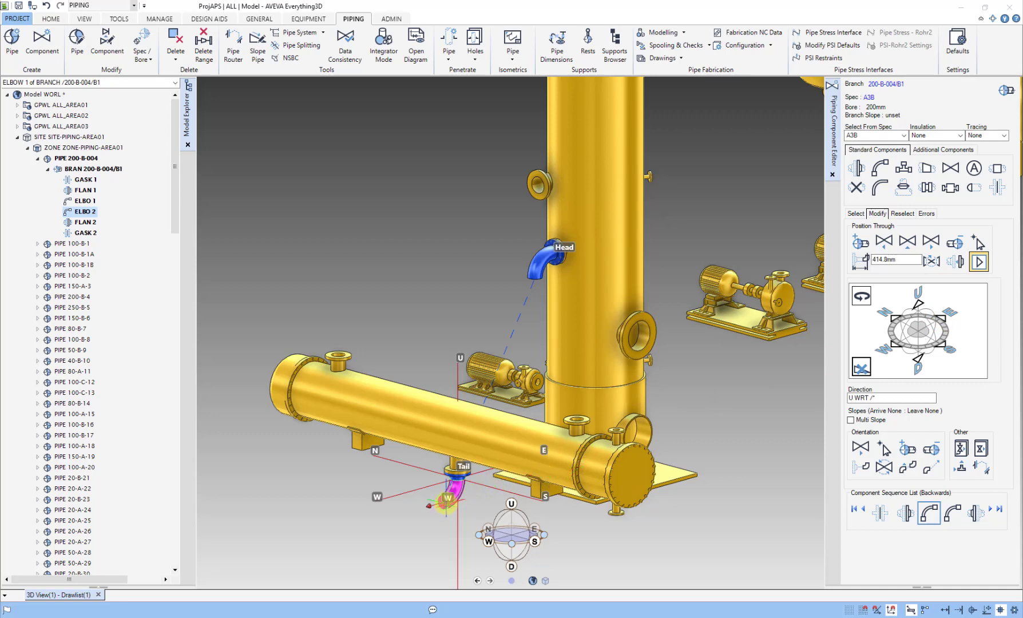
{"action": "left_click", "coordinate": [448, 358]}
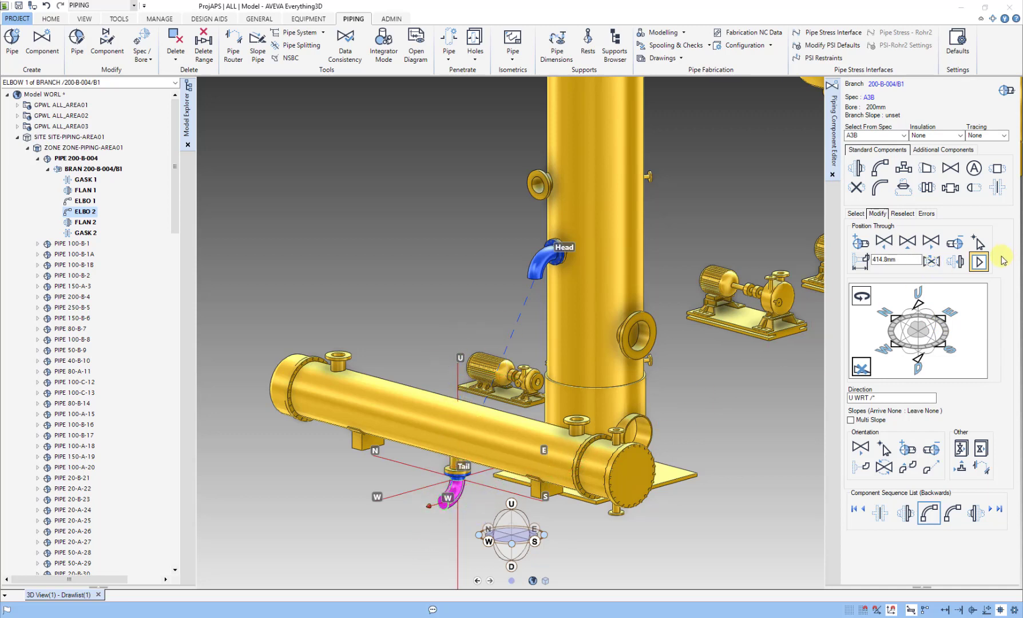
{"action": "left_click", "coordinate": [980, 262]}
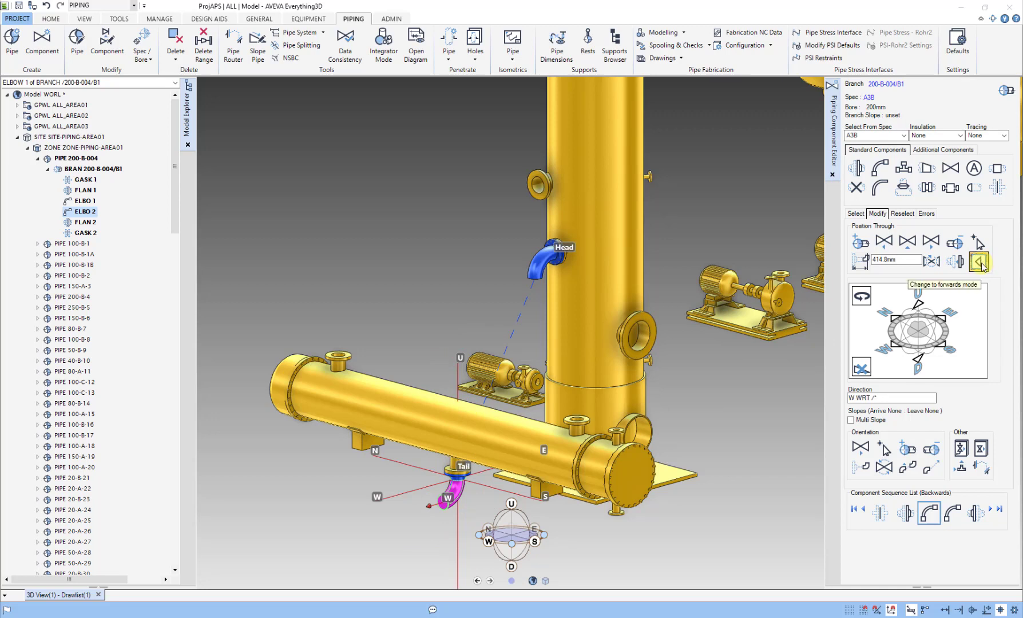
{"action": "left_click", "coordinate": [945, 318]}
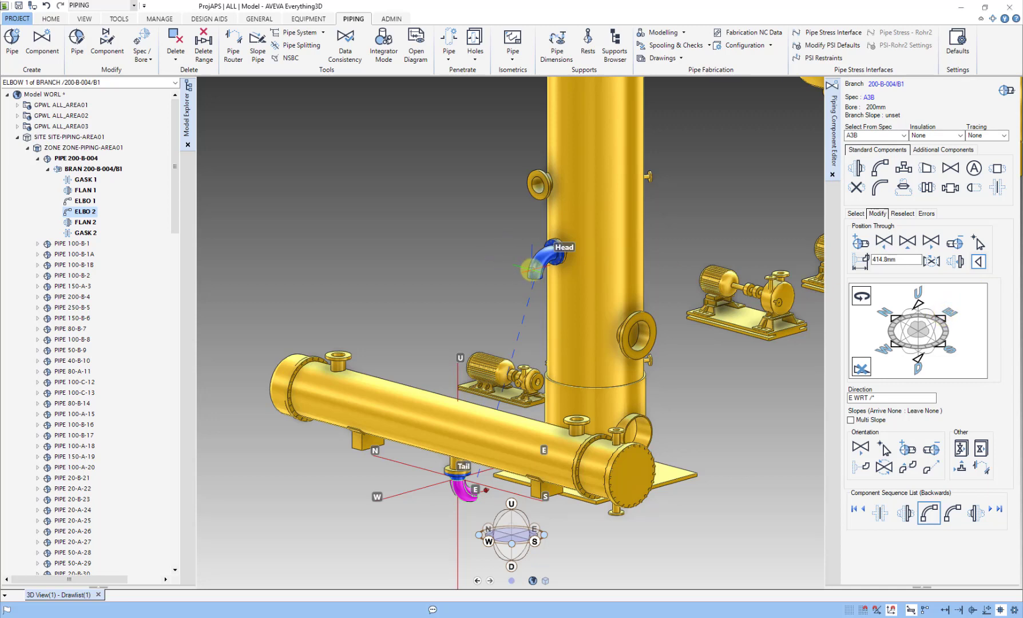
Add another connected EL90 90-degree elbow after ELBO 1 at the branch head, using forwards creation mode
{"action": "left_click", "coordinate": [532, 266]}
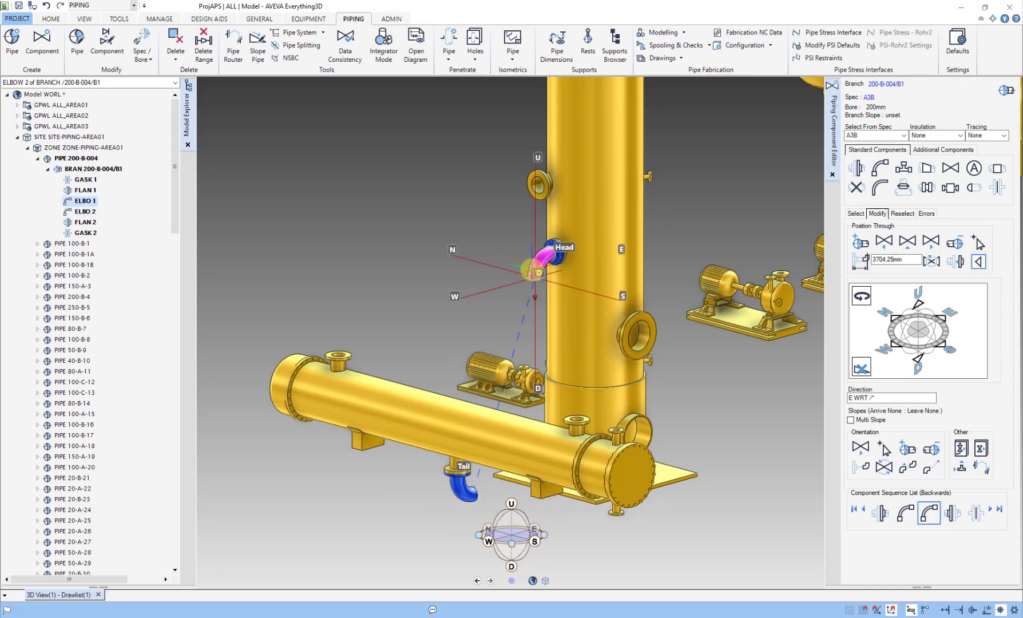
{"action": "left_click", "coordinate": [876, 172]}
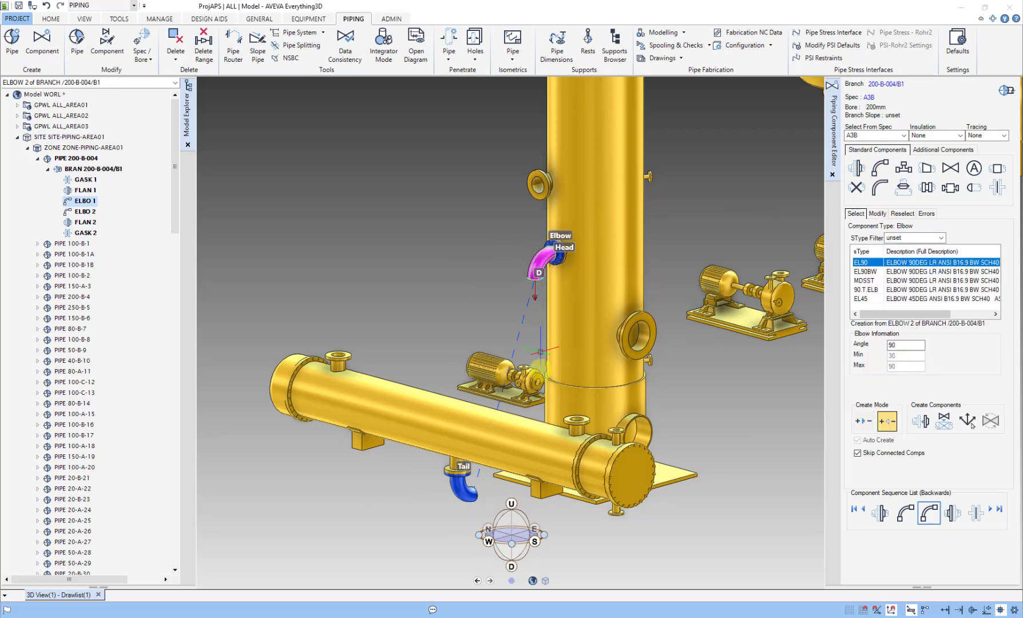
{"action": "left_click", "coordinate": [864, 421]}
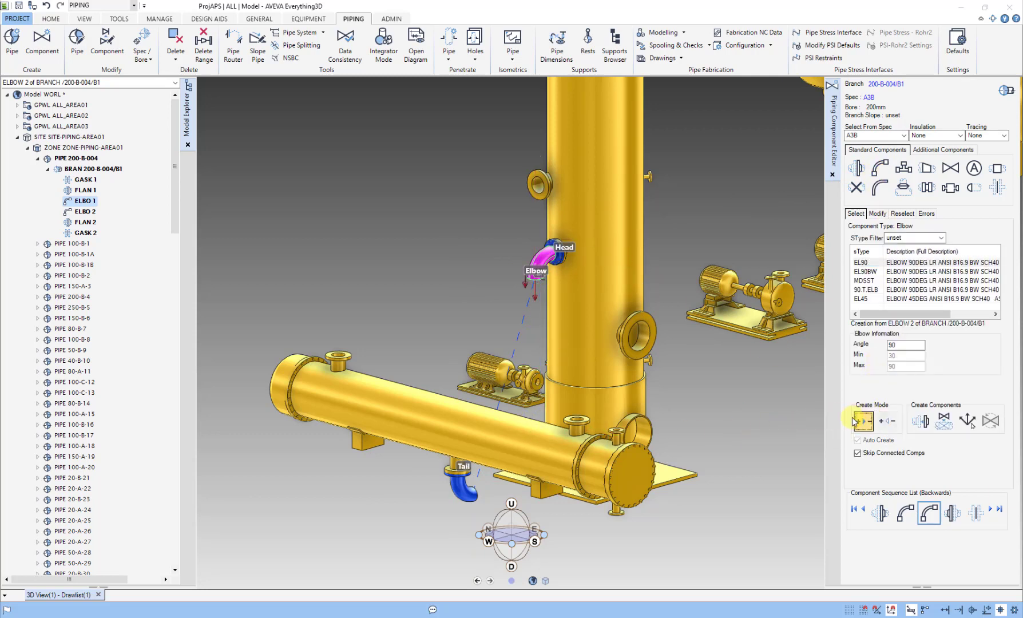
{"action": "left_click", "coordinate": [865, 262]}
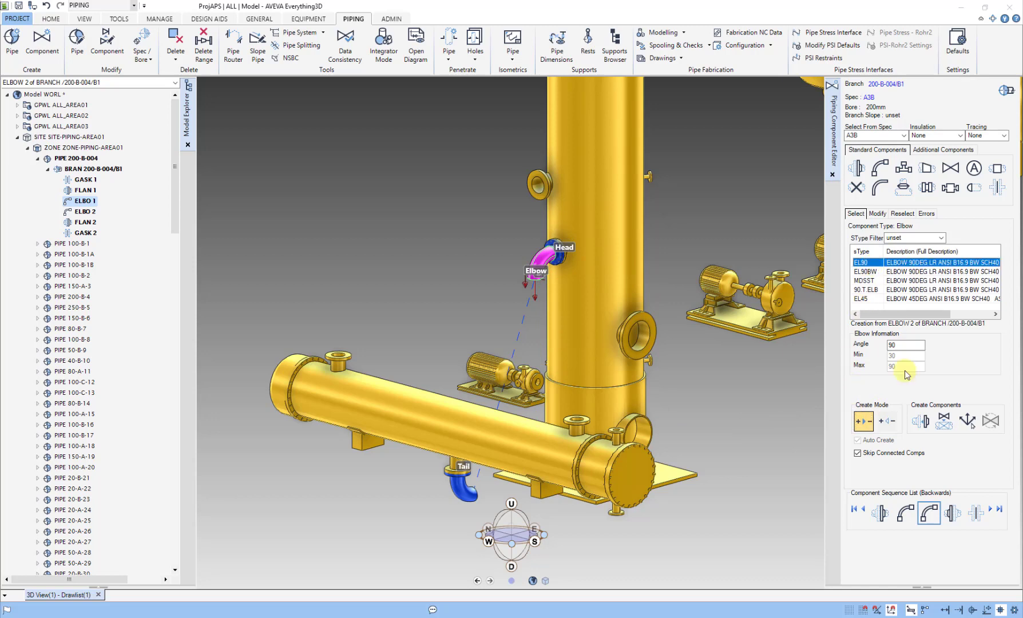
{"action": "left_click", "coordinate": [921, 422]}
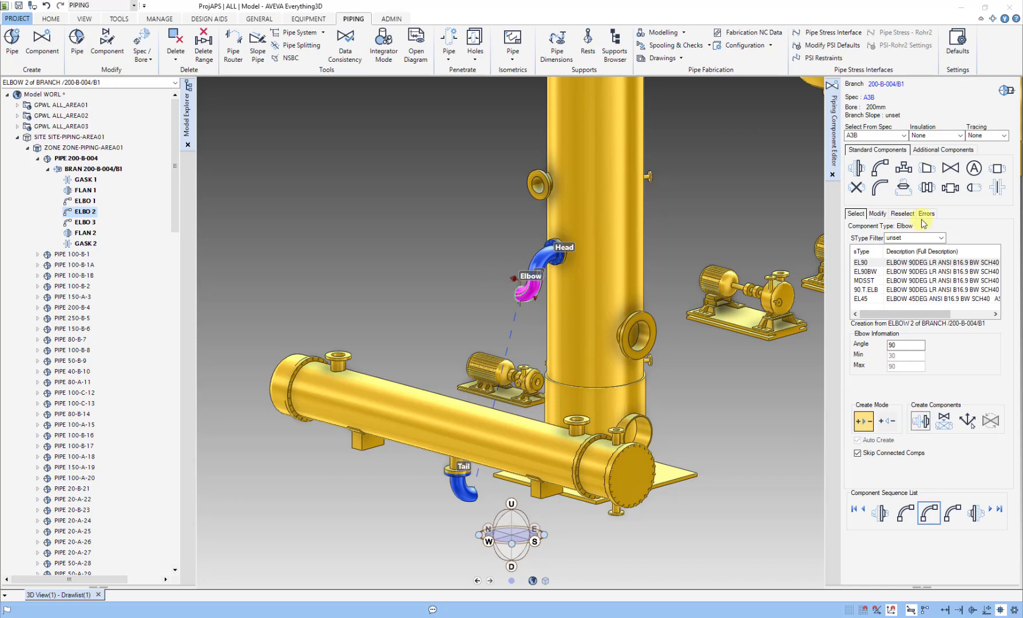
Orient ELBO 2 west (W) in forwards mode and position it through the picked tail elbow, extending the vertical run
{"action": "left_click", "coordinate": [876, 213]}
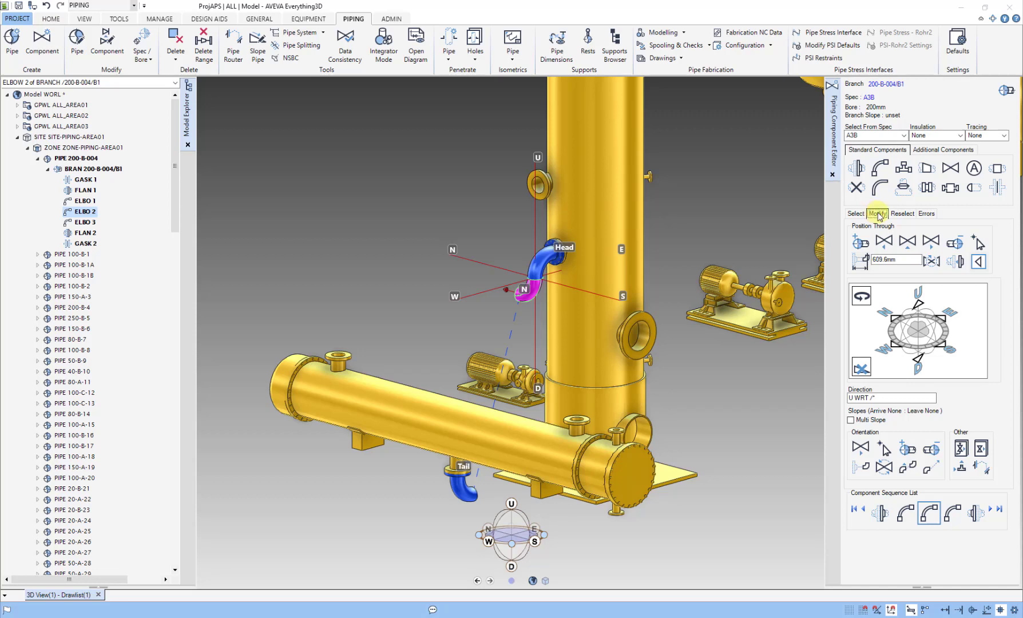
{"action": "left_click", "coordinate": [978, 264]}
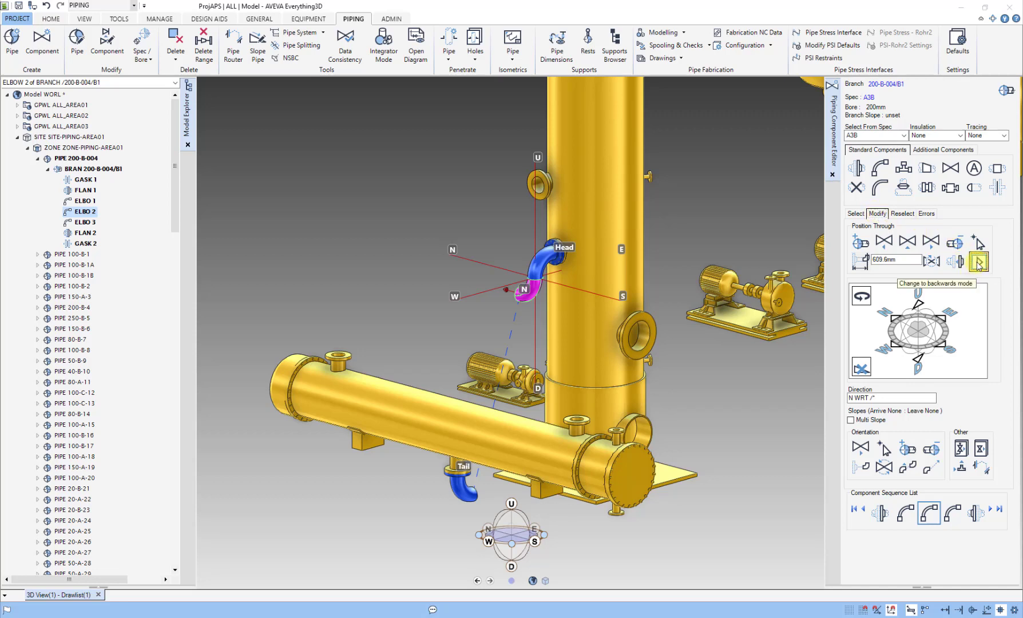
{"action": "left_click", "coordinate": [896, 346]}
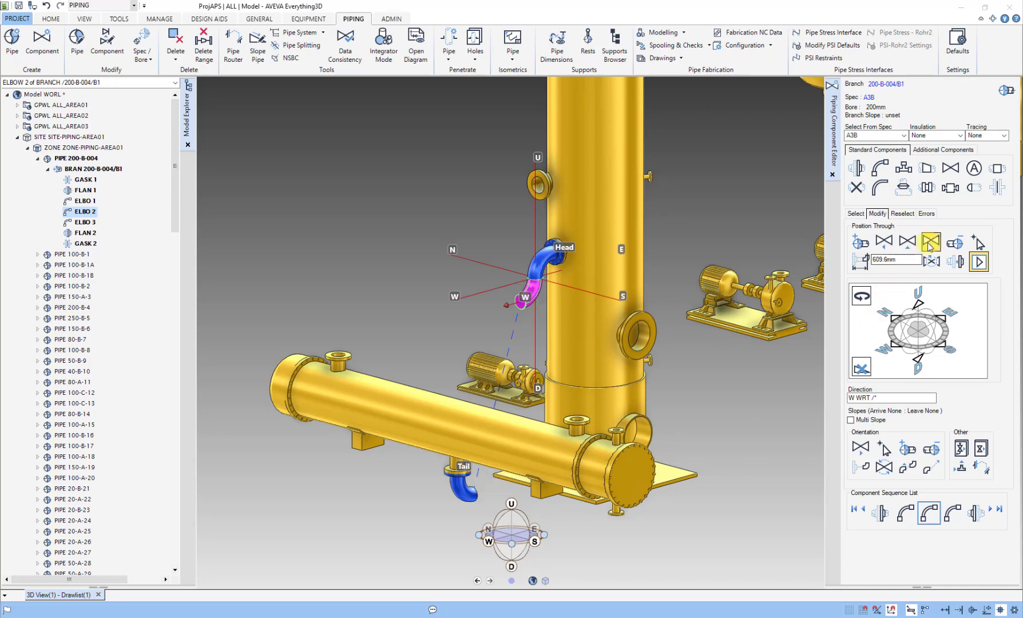
{"action": "left_click", "coordinate": [978, 243]}
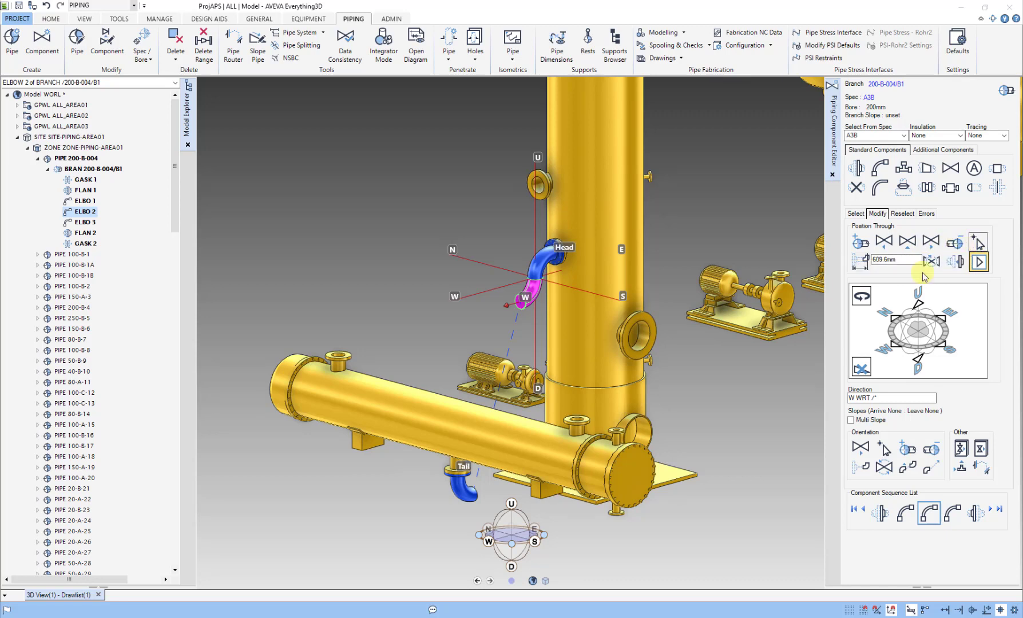
{"action": "left_click", "coordinate": [472, 495]}
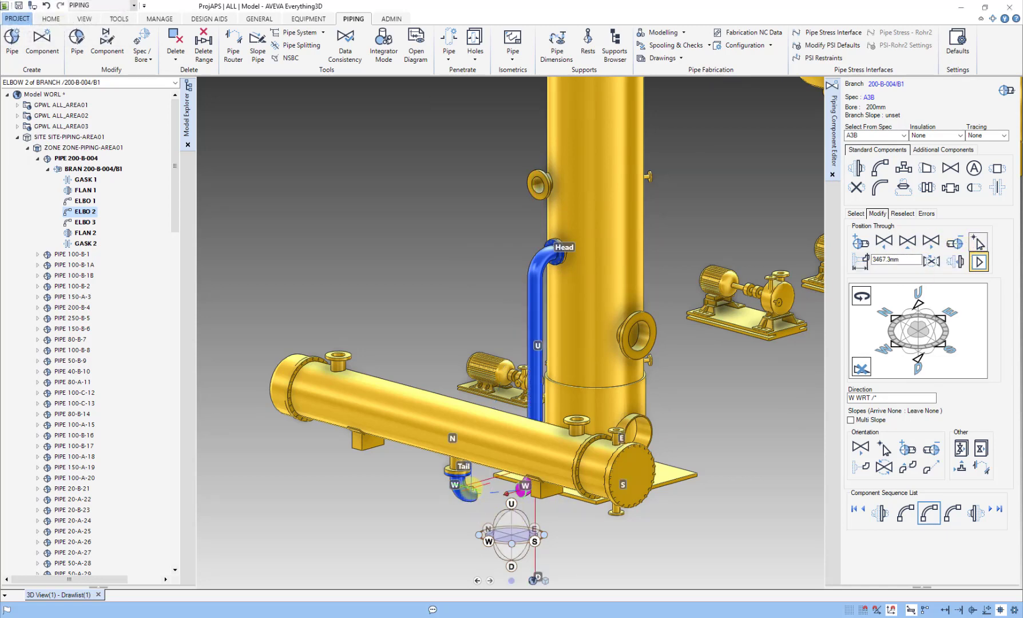
Direct ELBO 2 at the foot of the vertical run towards the tail elbow, using the component direction option
{"action": "middle_click_drag", "start_coordinate": [514, 466], "coordinate": [498, 491]}
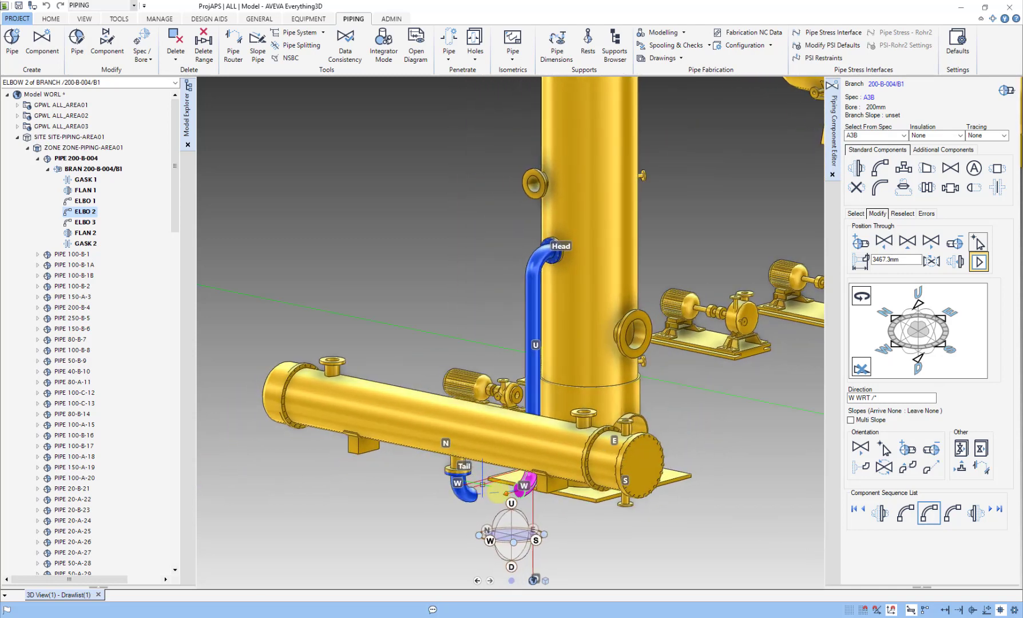
{"action": "scroll", "coordinate": [503, 538], "scroll_direction": "up", "scroll_amount": 10}
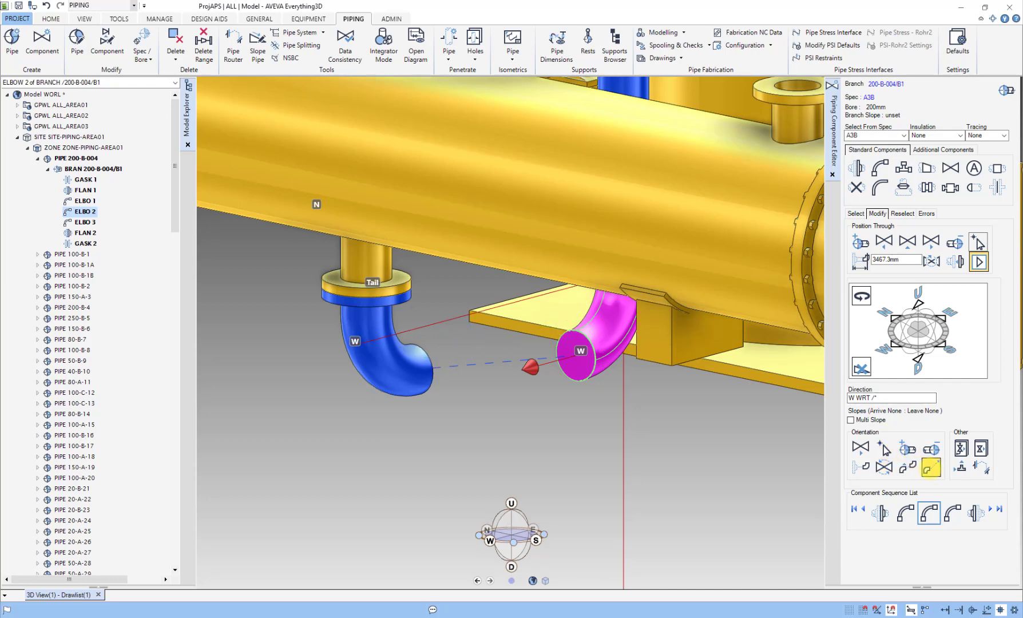
{"action": "left_click", "coordinate": [932, 468]}
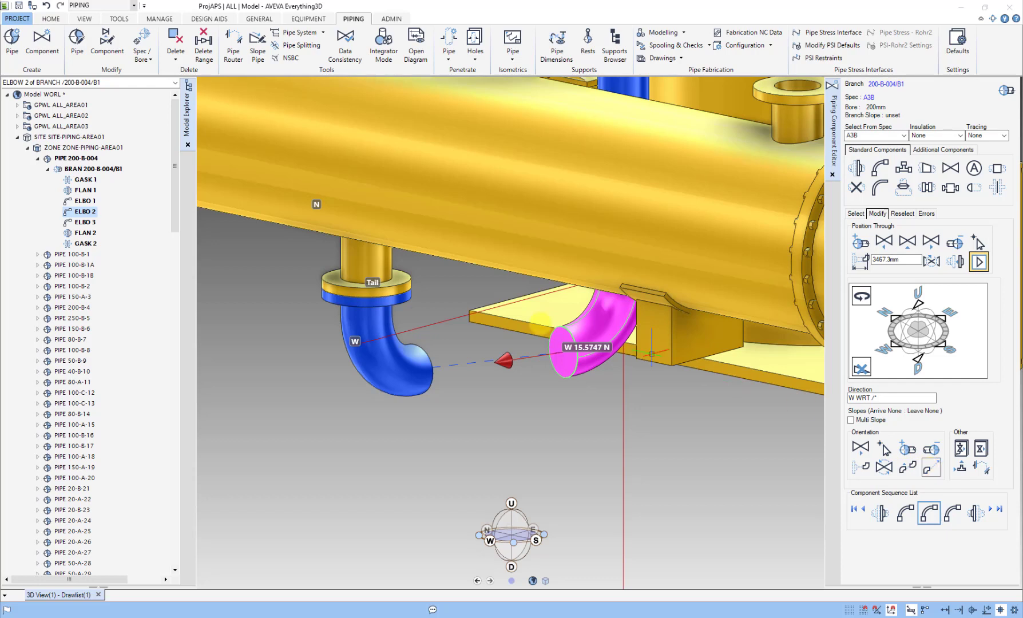
Direct ELBO 3 at the tail back towards ELBO 2 in backwards mode and close the Piping Component Editor
{"action": "left_click", "coordinate": [399, 359]}
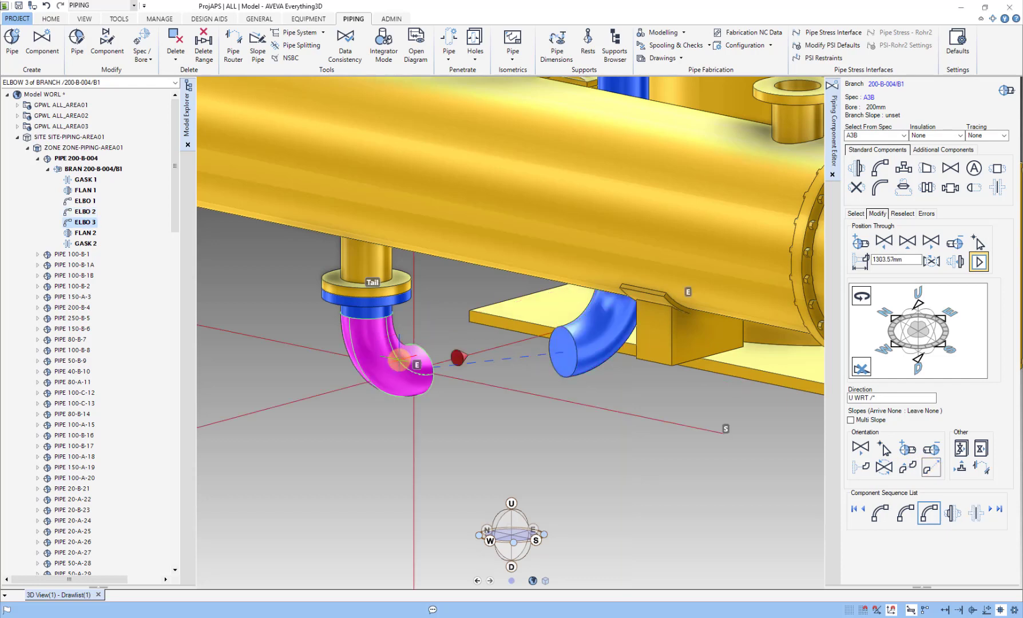
{"action": "left_click", "coordinate": [979, 262]}
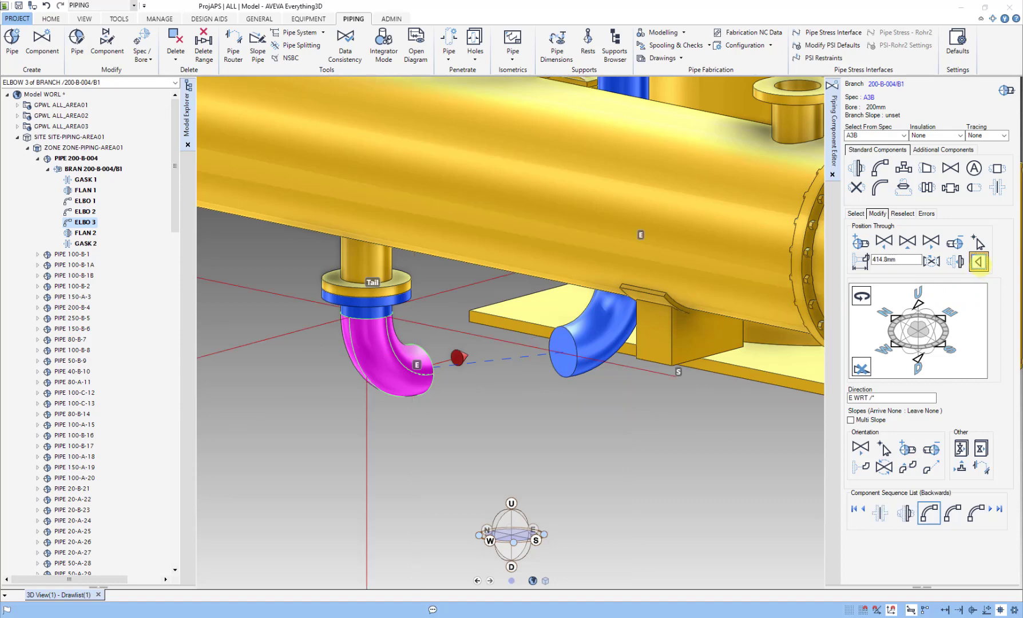
{"action": "left_click", "coordinate": [931, 467]}
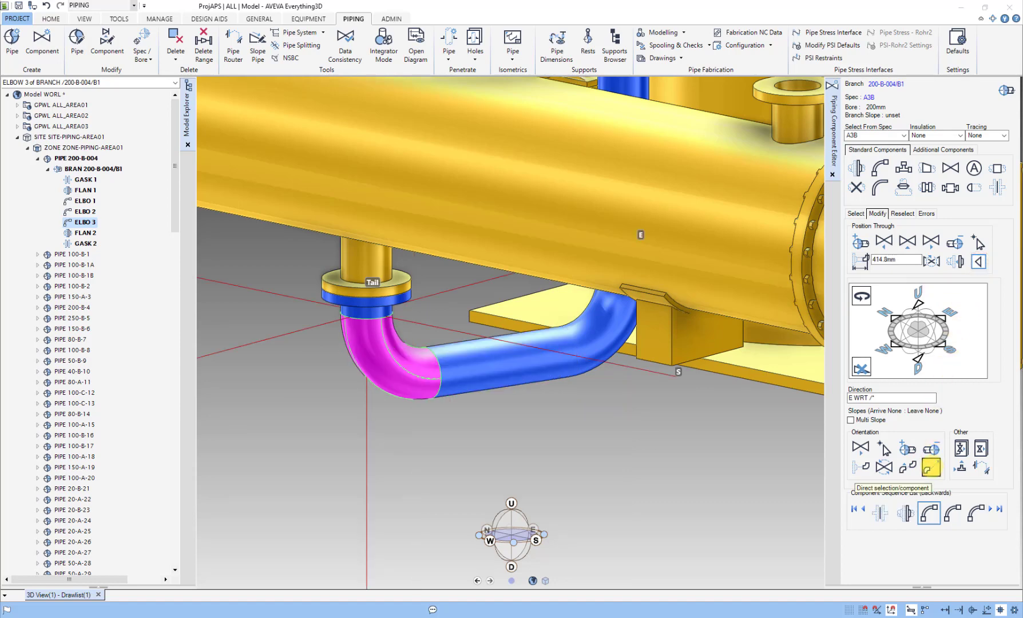
{"action": "scroll", "coordinate": [511, 332], "scroll_direction": "down", "scroll_amount": 5}
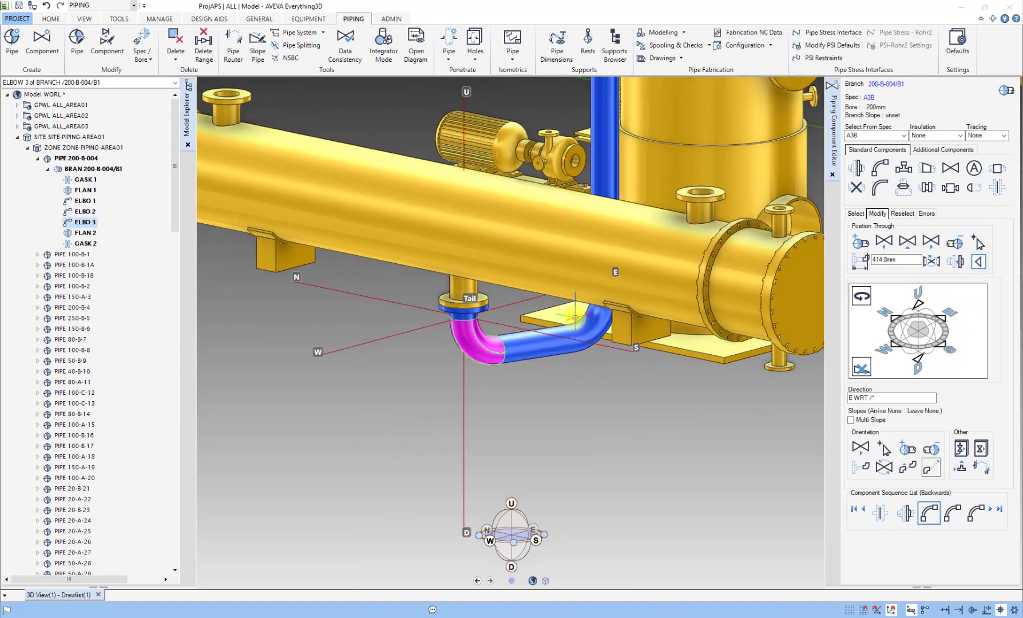
{"action": "middle_click_drag", "start_coordinate": [575, 261], "coordinate": [487, 341]}
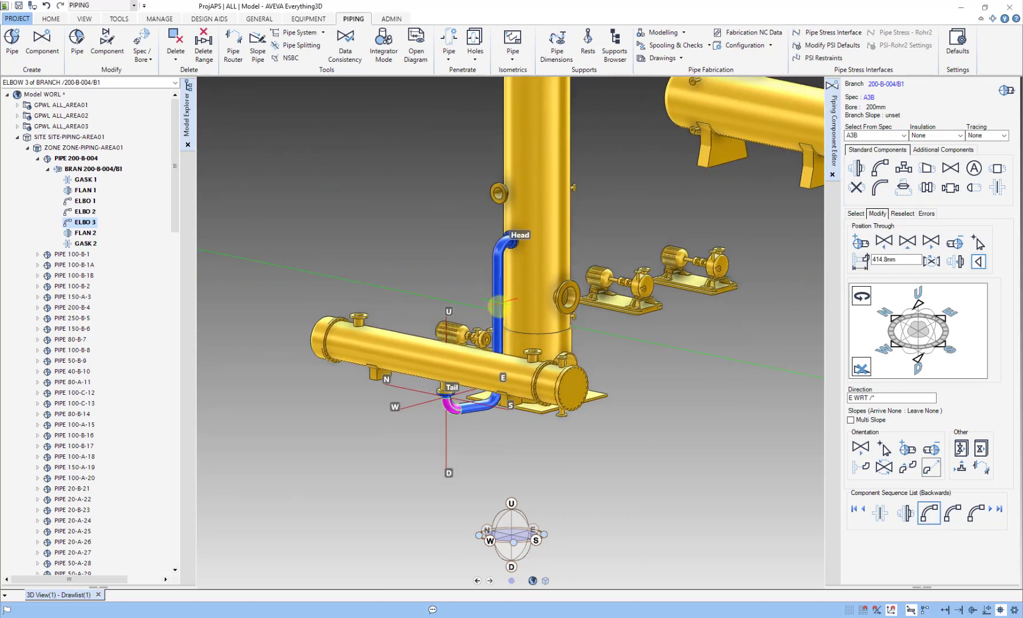
{"action": "left_click", "coordinate": [833, 174]}
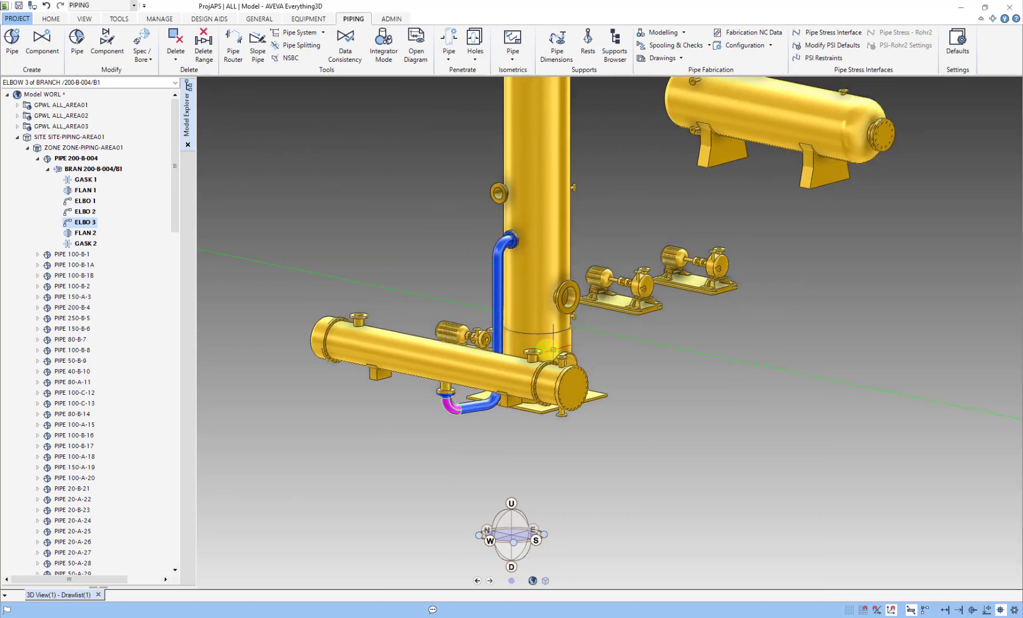